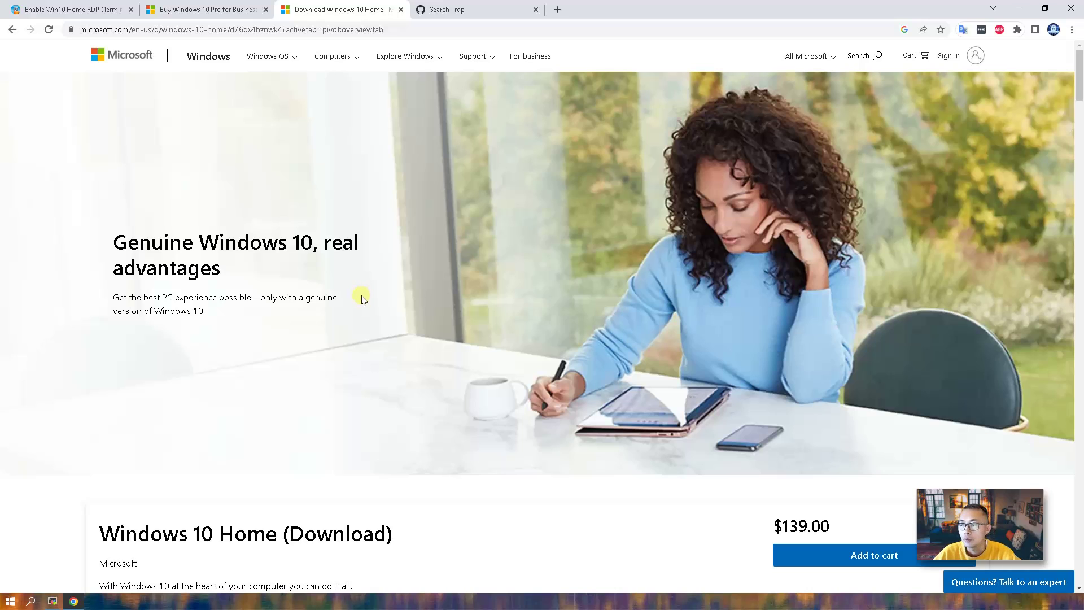
Step: Compare the Windows 10 Pro and Home product pages, view the Win10 Home RDP blog article, and bring up the GitHub rdp search
left_click(235, 11)
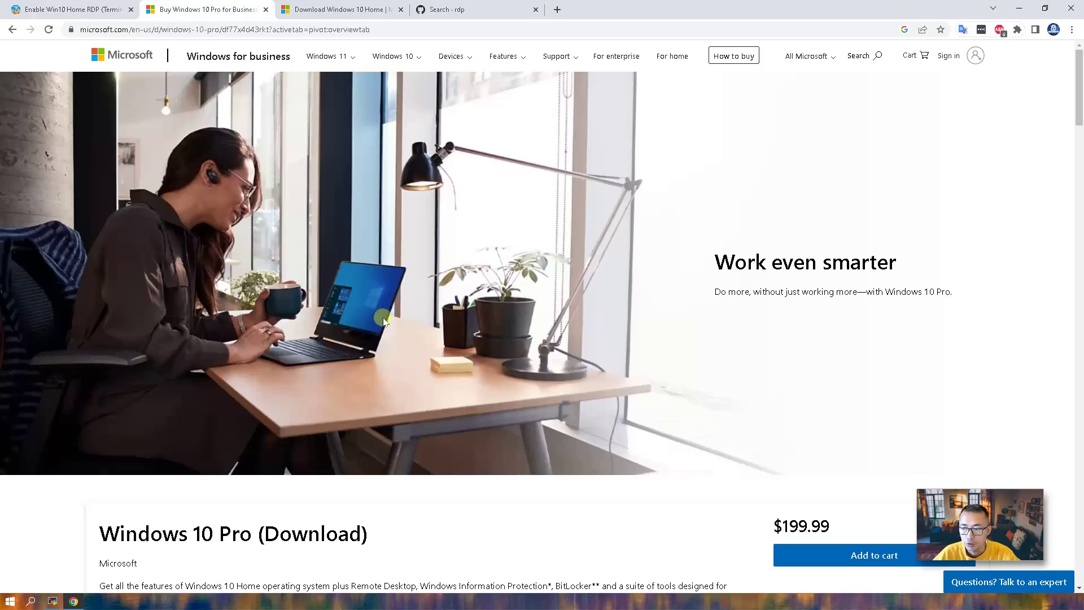
scroll(537, 414, "down", 2)
left_click(311, 10)
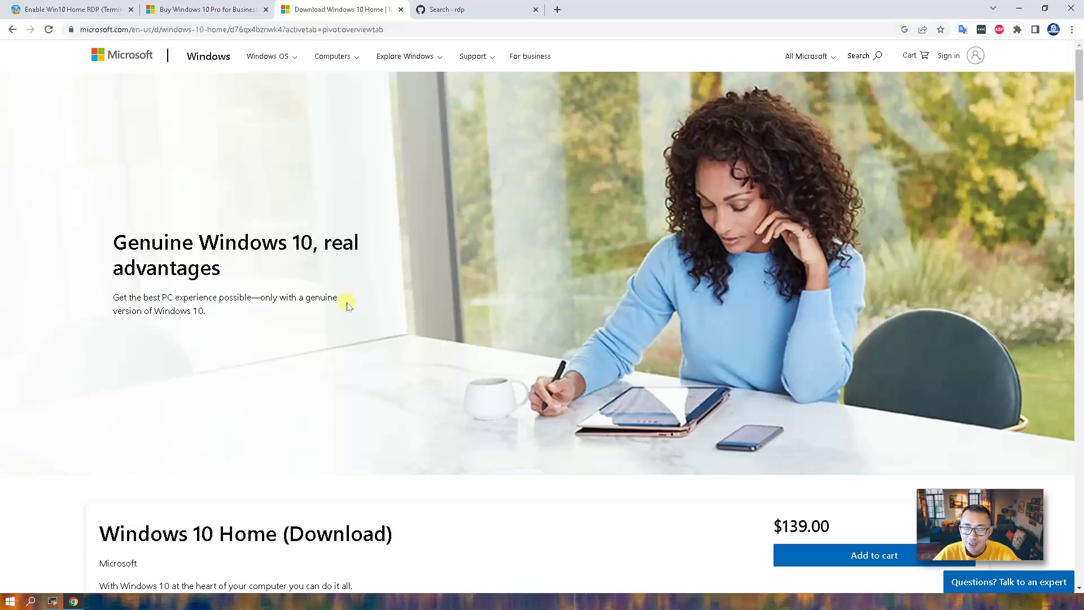
left_click(81, 7)
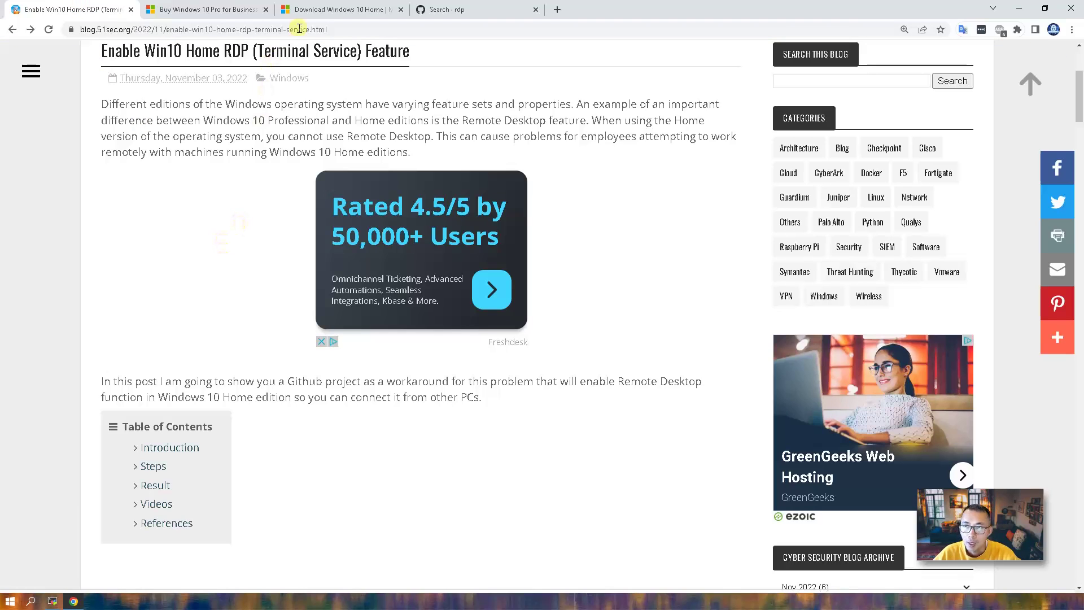
left_click(318, 10)
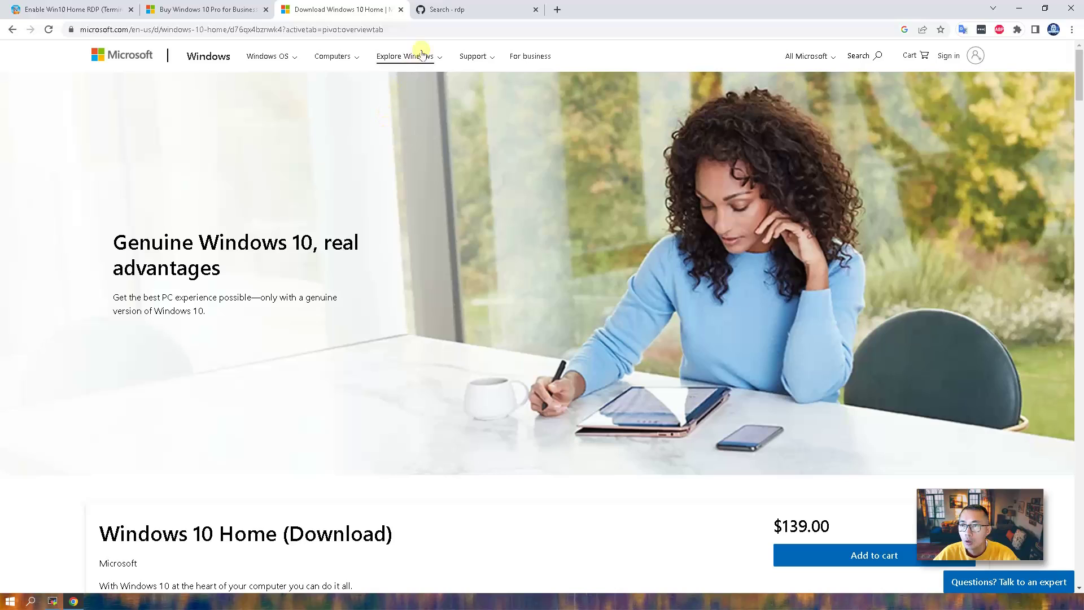
left_click(452, 10)
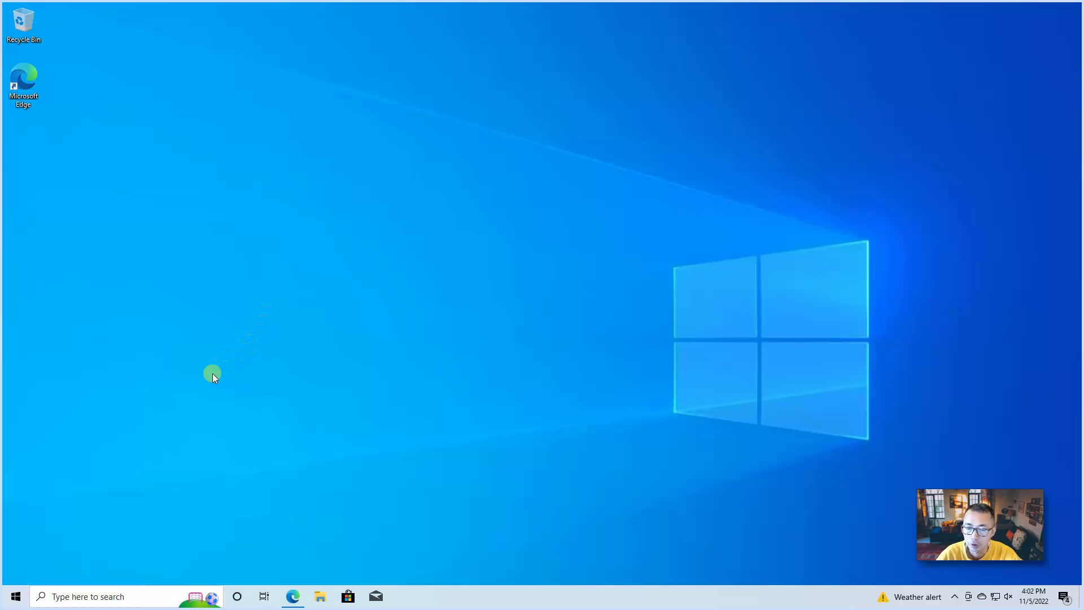
Step: Check the Windows edition in the system information and view the Remote options in the advanced system properties
right_click(15, 597)
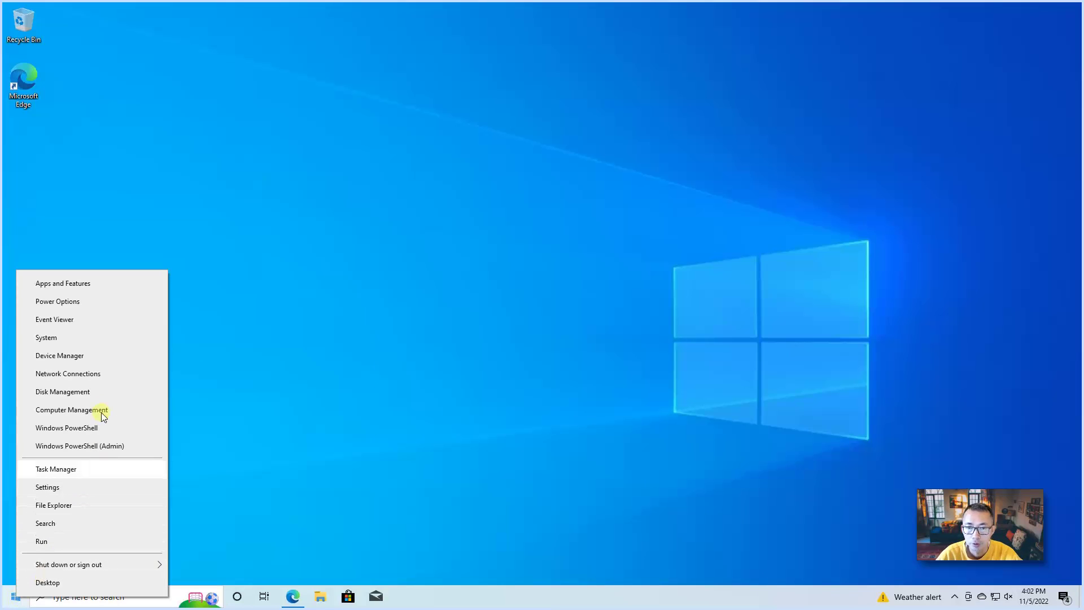
left_click(101, 342)
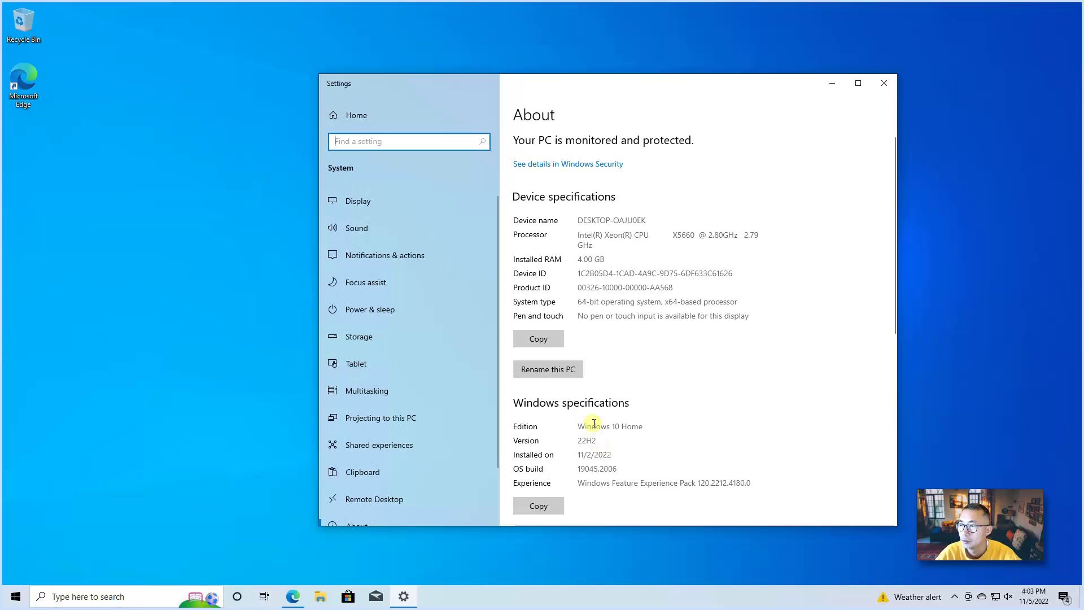
scroll(599, 446, "down", 8)
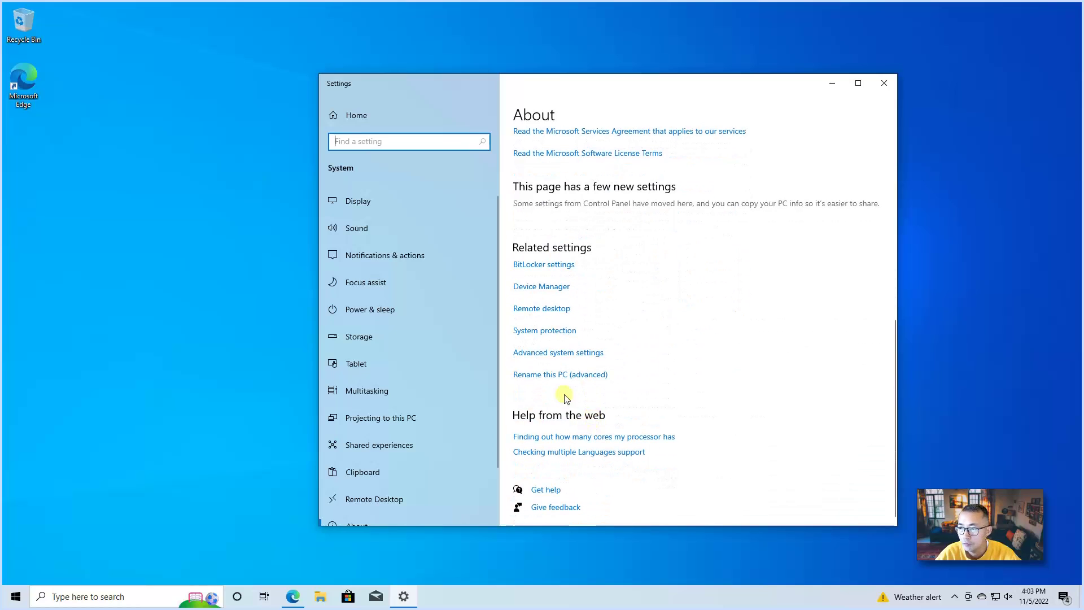
left_click(552, 356)
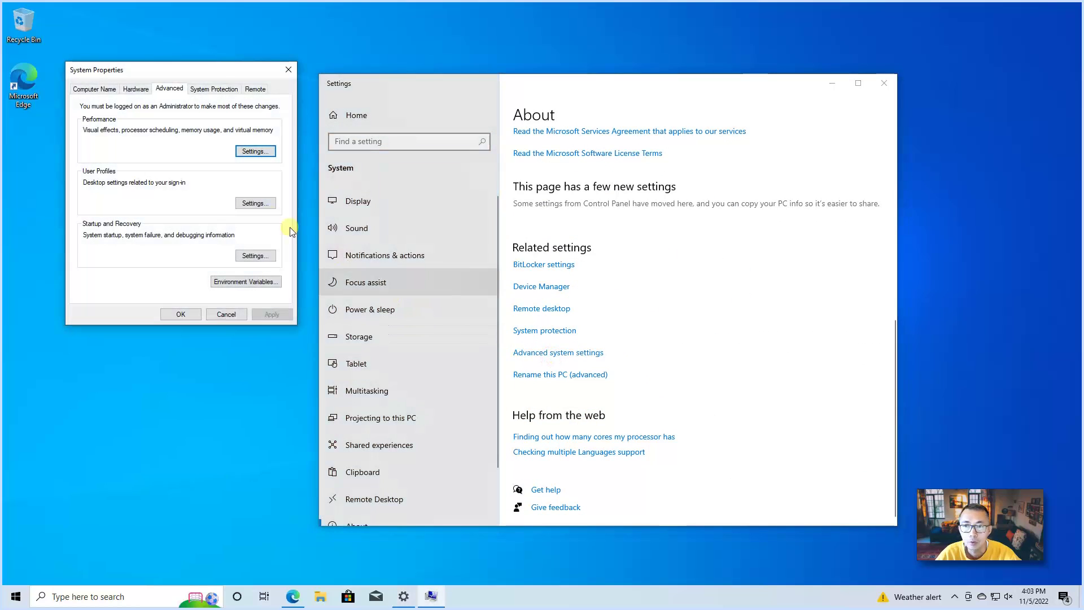
left_click(256, 88)
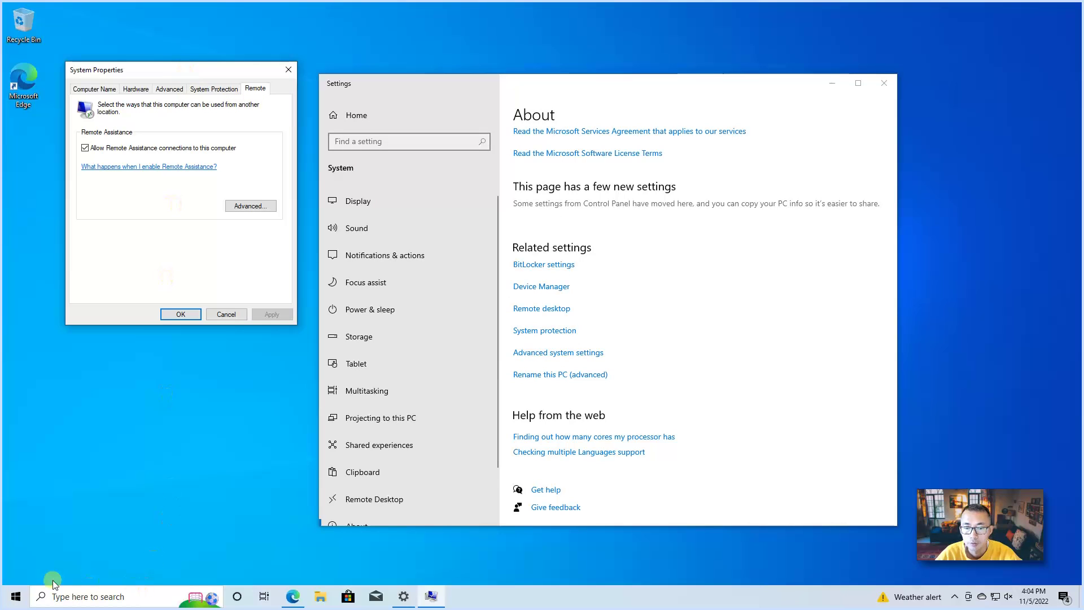
Step: Launch Remote Desktop Connection and try to connect to 127.0.0.1
right_click(15, 595)
left_click(68, 536)
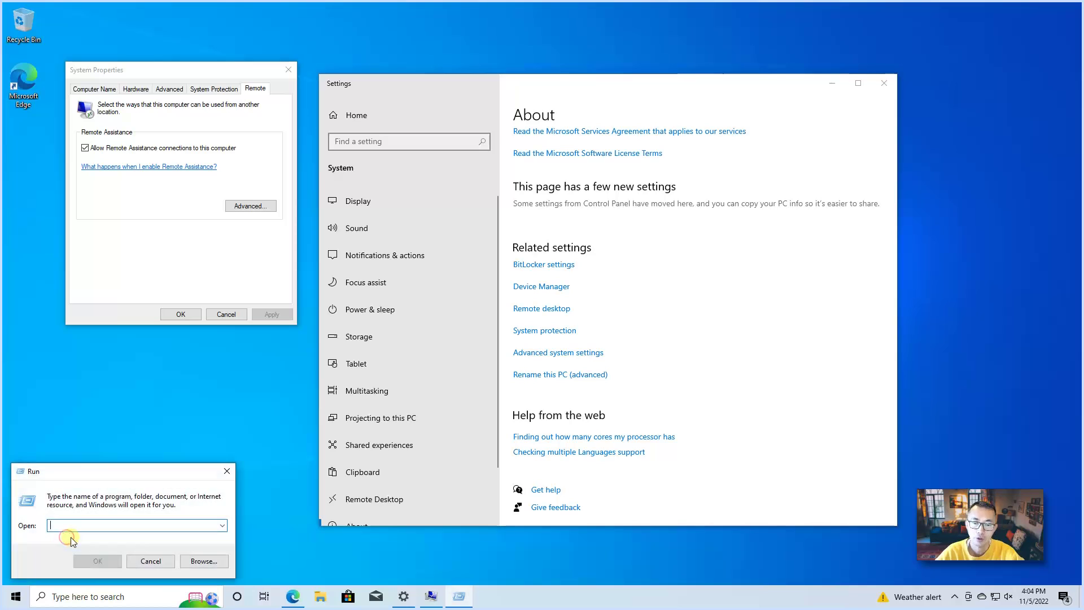
key("Escape")
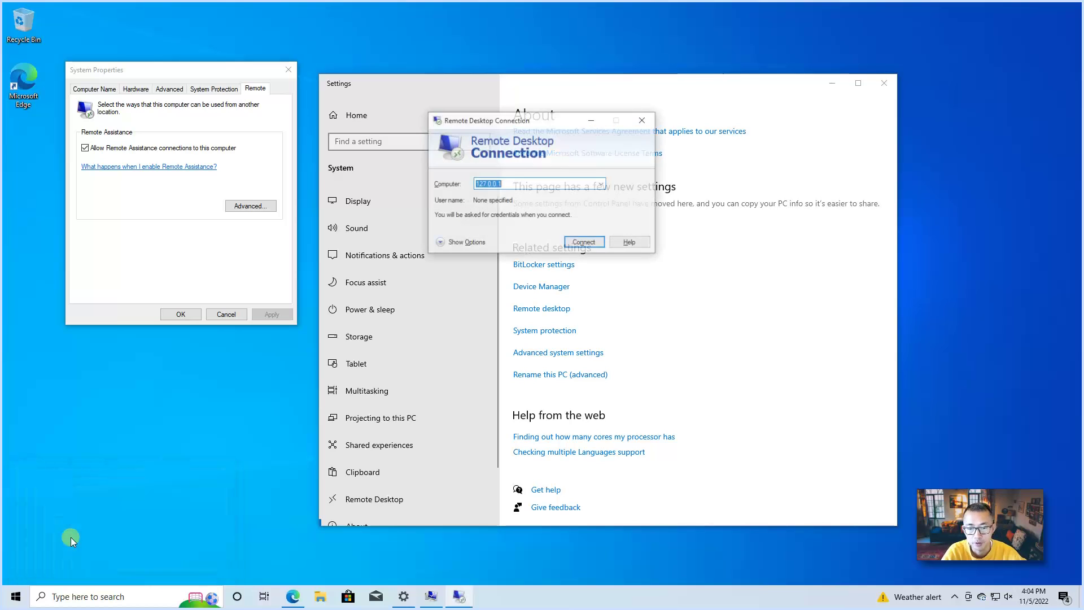
key("Return")
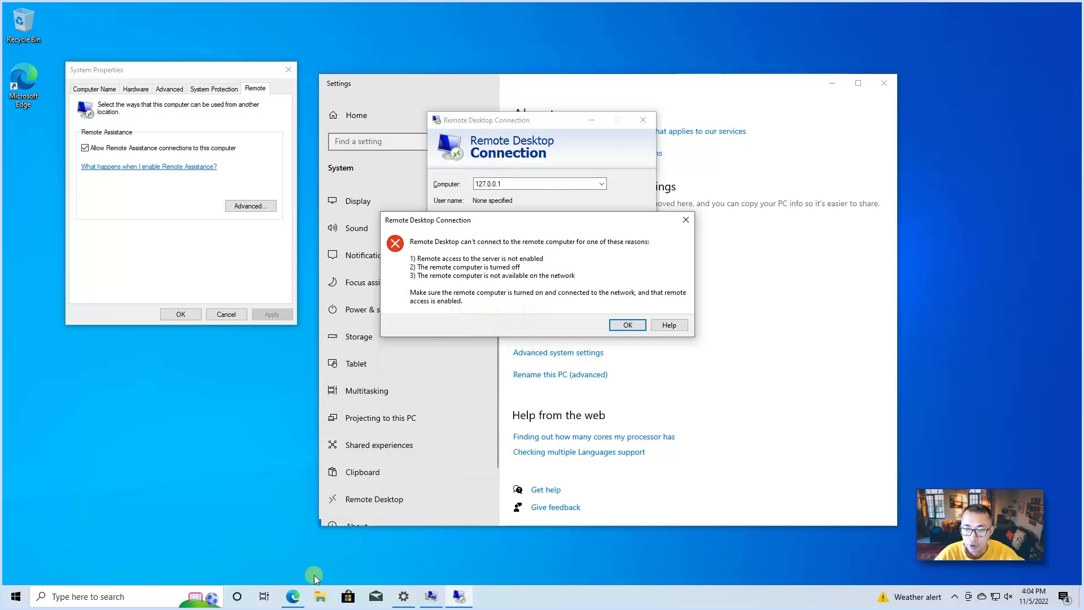
Step: Switch to Microsoft Edge, search GitHub for "rdp" and open the stascorp/rdpwrap repository
left_click(292, 595)
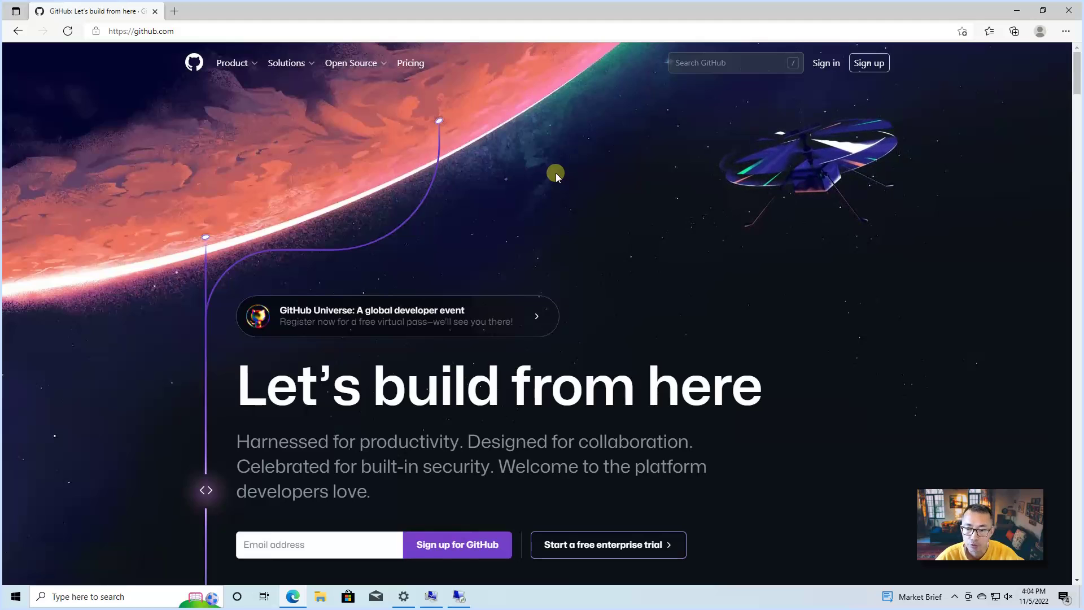
left_click(692, 64)
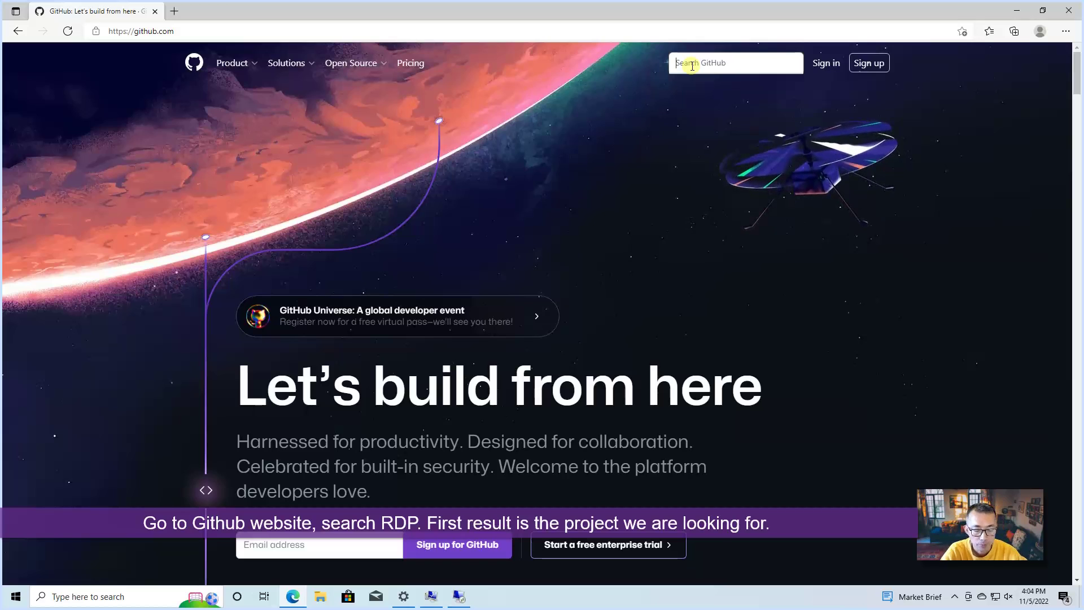
type("rd")
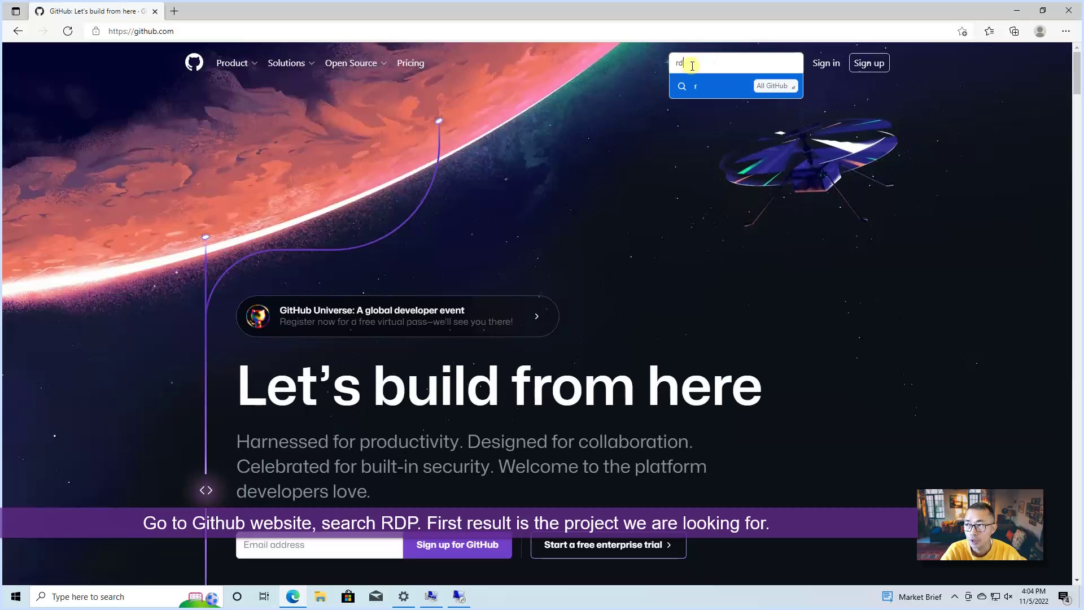
type("p")
key("Return")
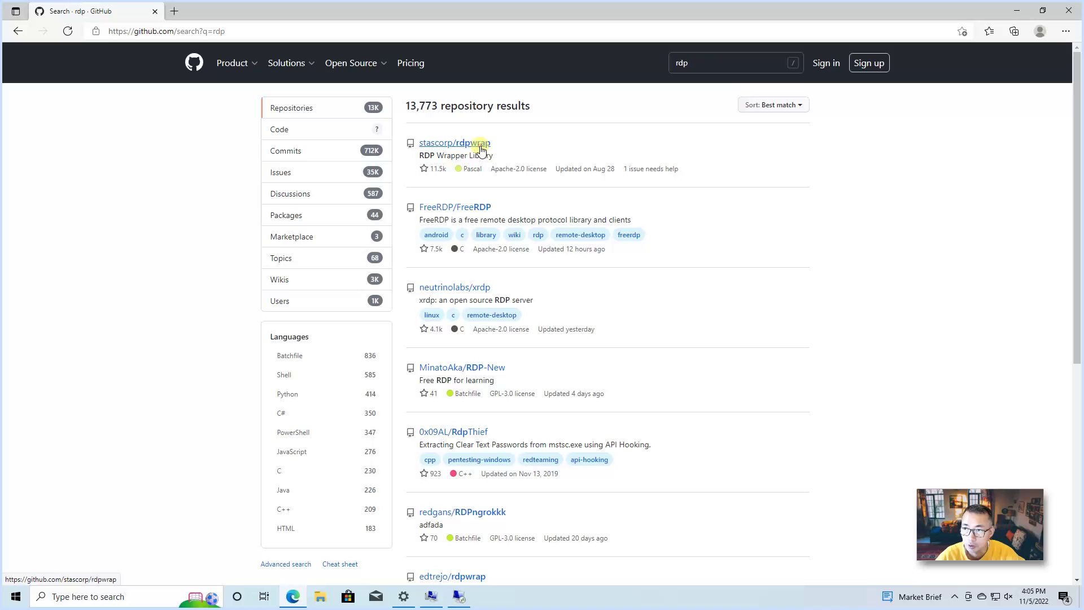
left_click(480, 145)
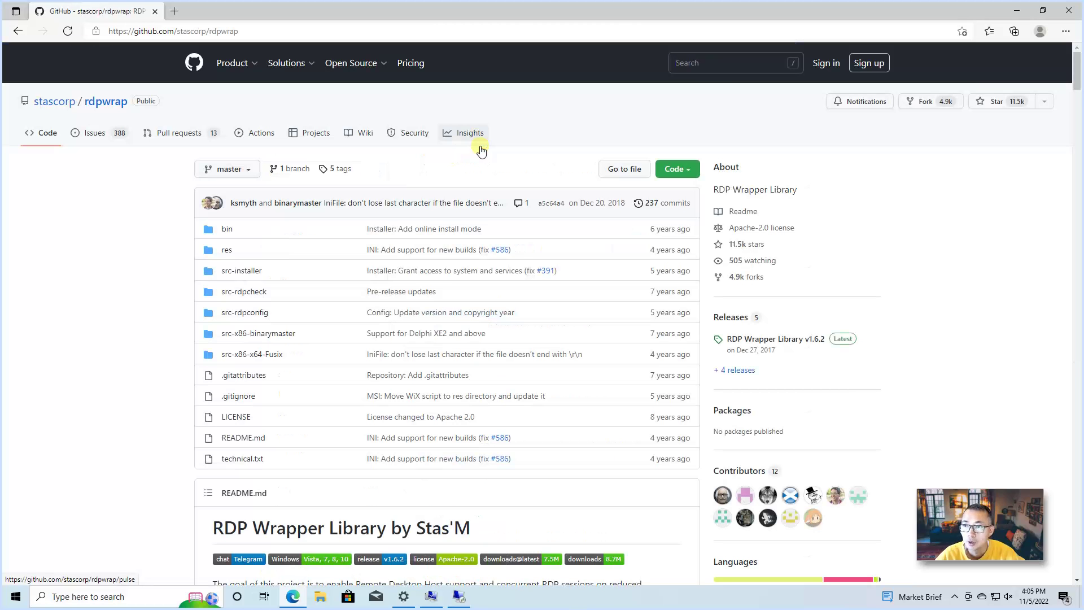
Step: Examine the rdpwrap repository's file list and README, including the supported Windows versions and the installation notes
scroll(429, 282, "down", 4)
scroll(452, 362, "up", 4)
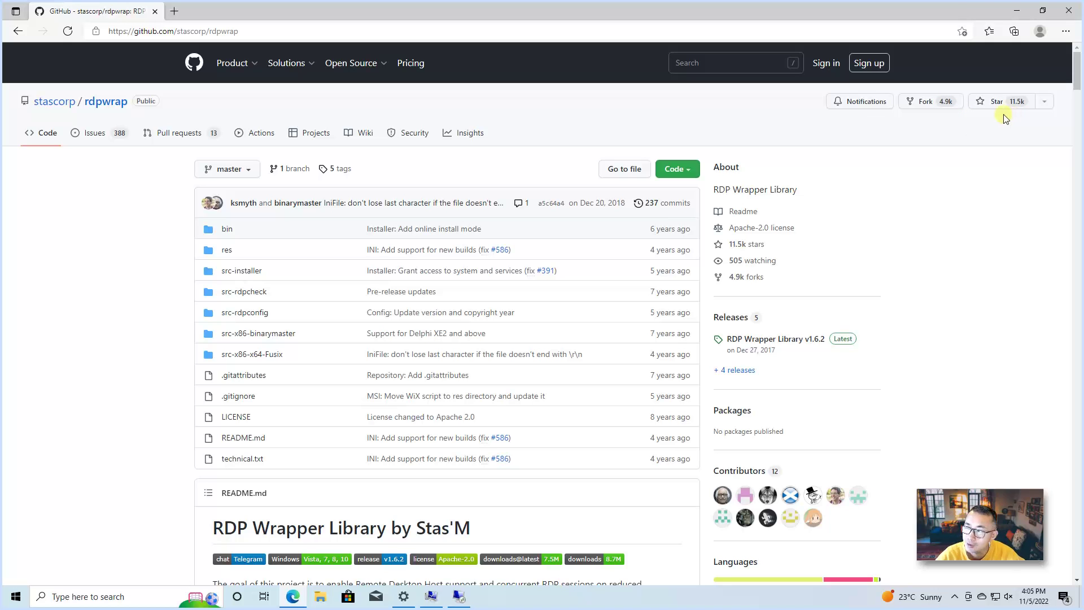
scroll(790, 158, "down", 2)
scroll(641, 181, "up", 1)
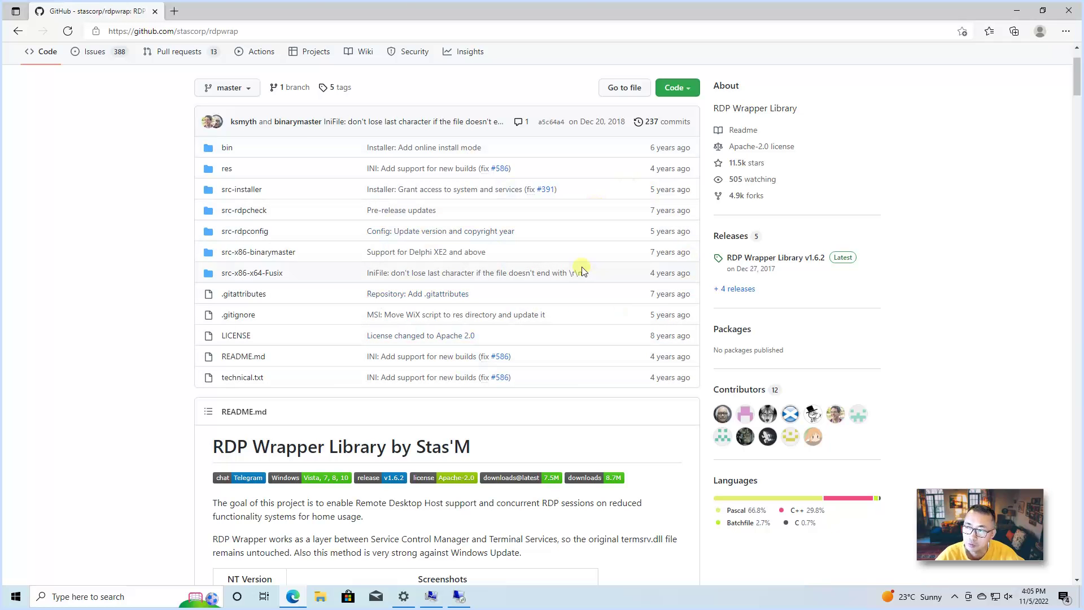
scroll(580, 274, "down", 4)
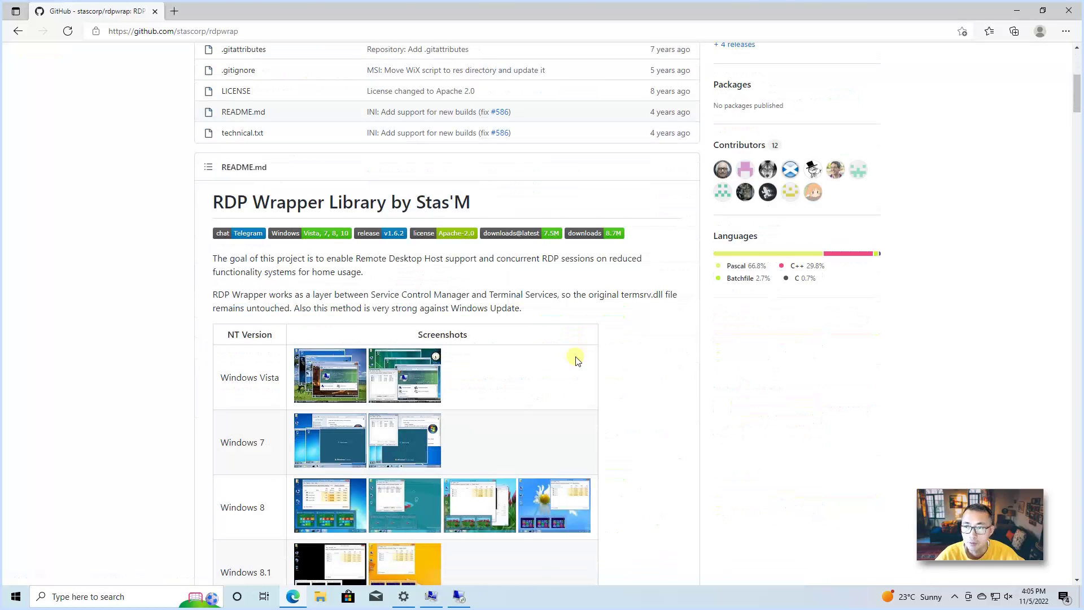
scroll(575, 359, "down", 6)
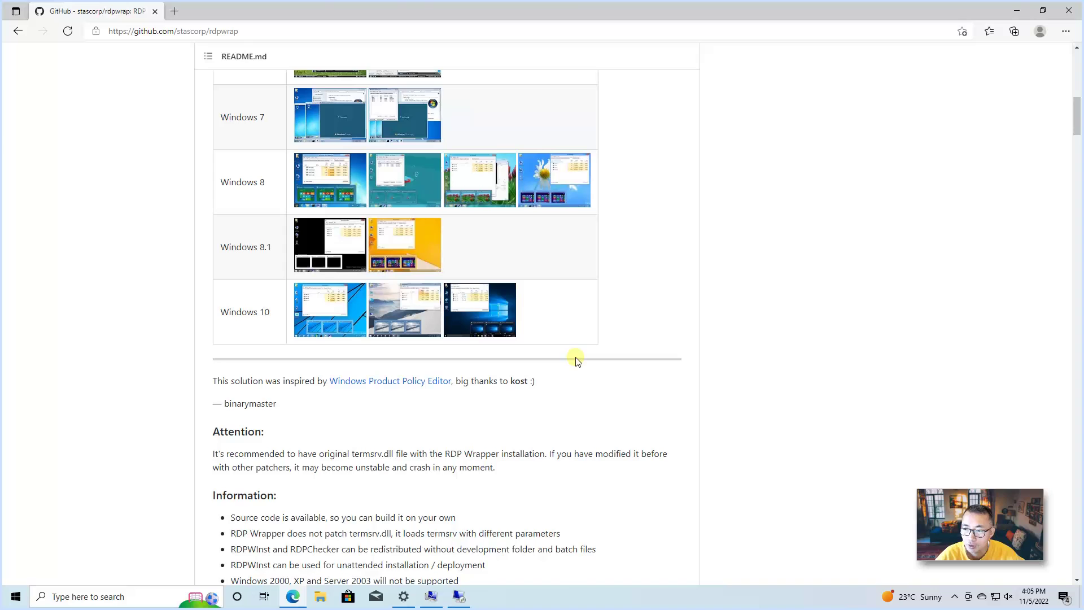
scroll(576, 359, "down", 1)
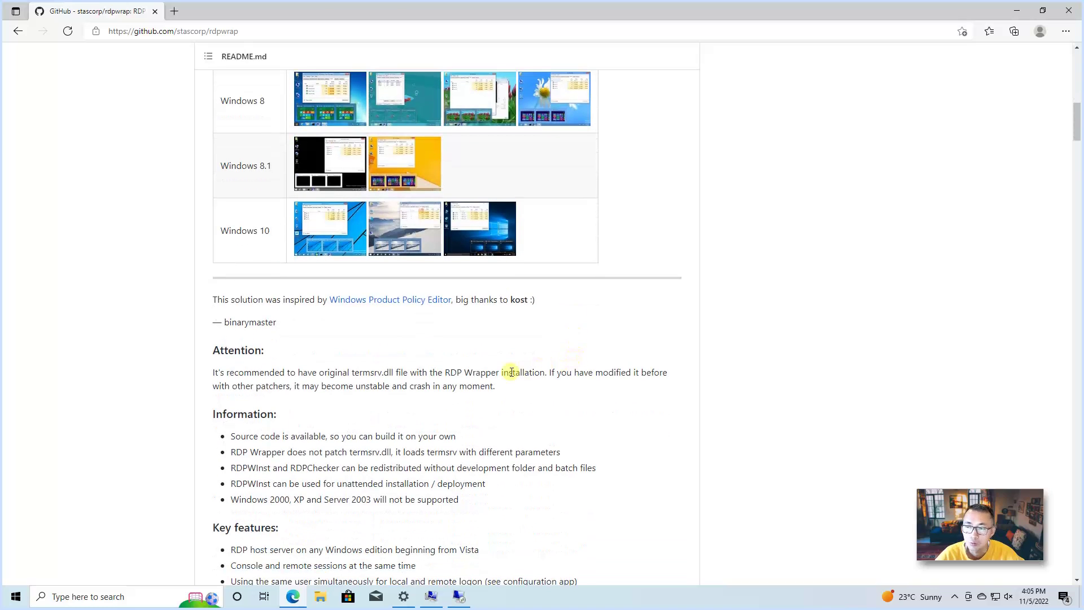
scroll(496, 371, "down", 2)
scroll(565, 350, "up", 9)
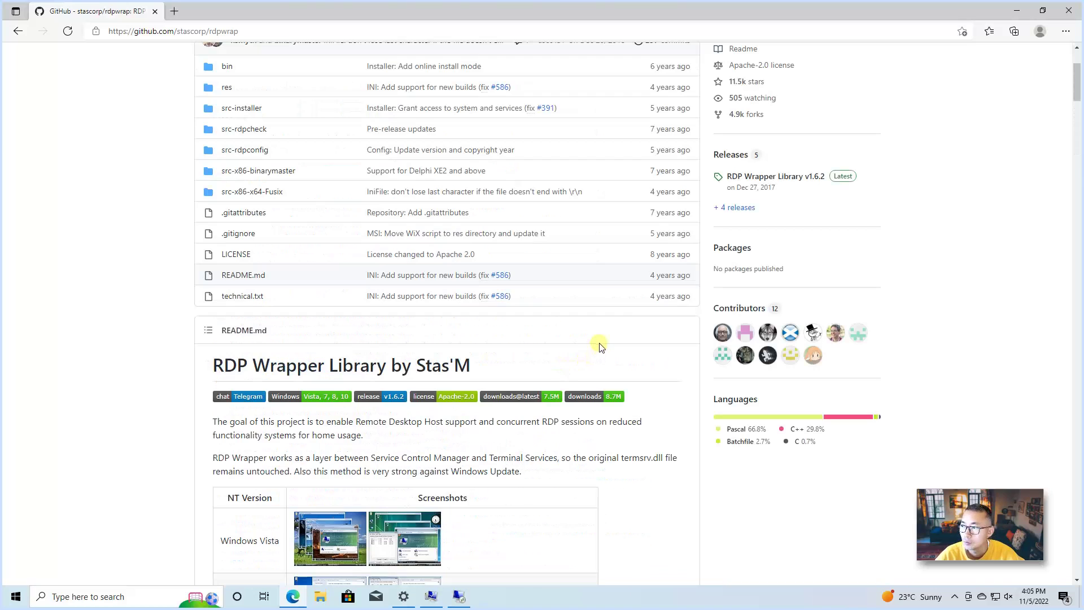
Step: Open the RDP Wrapper Library v1.6.2 release and download RDPWrap-v1.6.2.zip
left_click(773, 179)
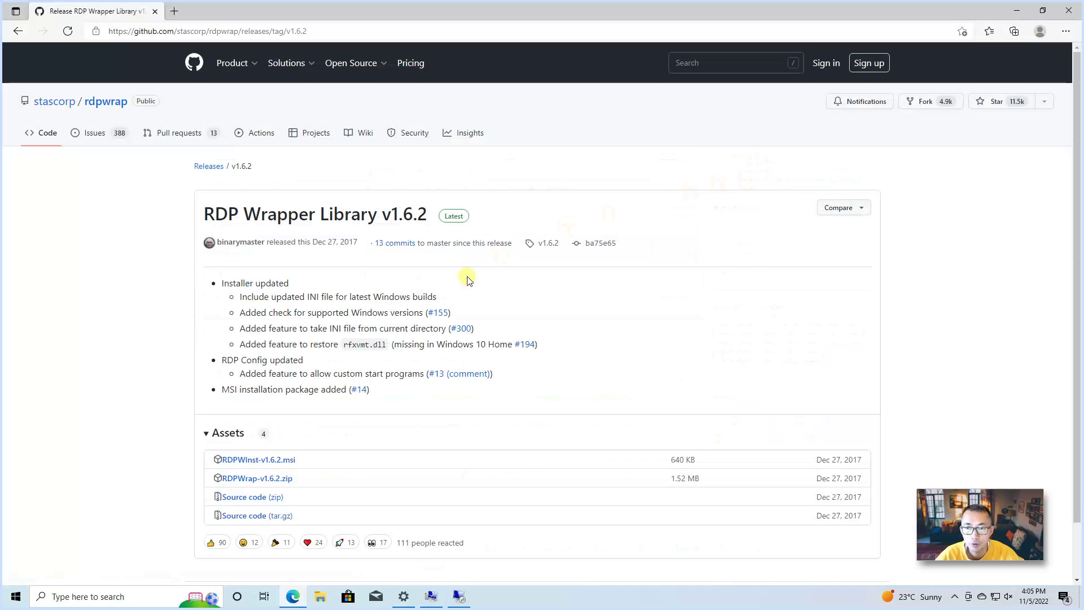
scroll(394, 354, "down", 1)
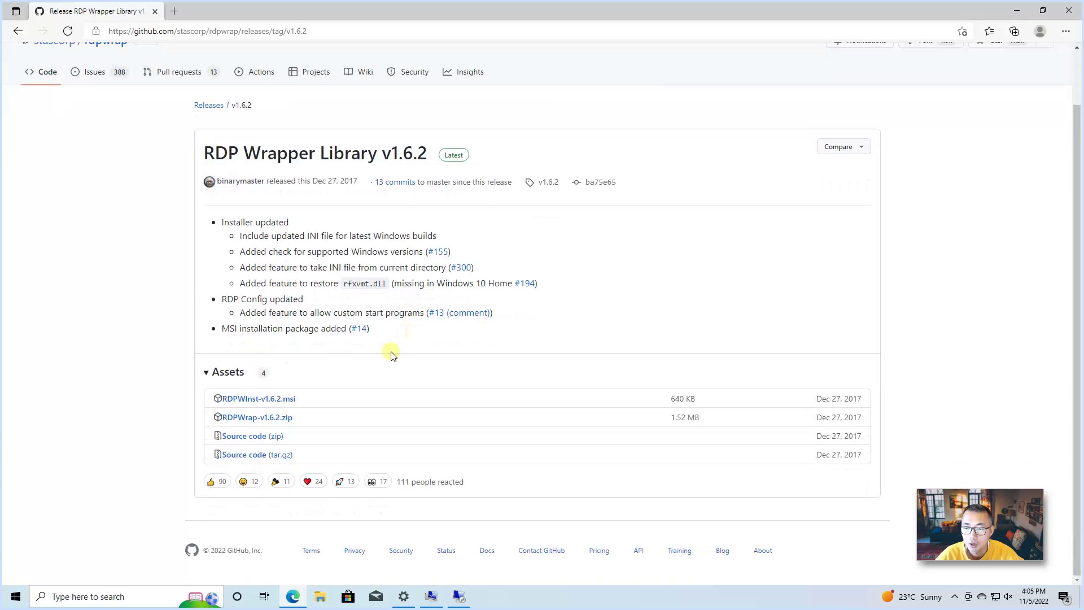
left_click(286, 416)
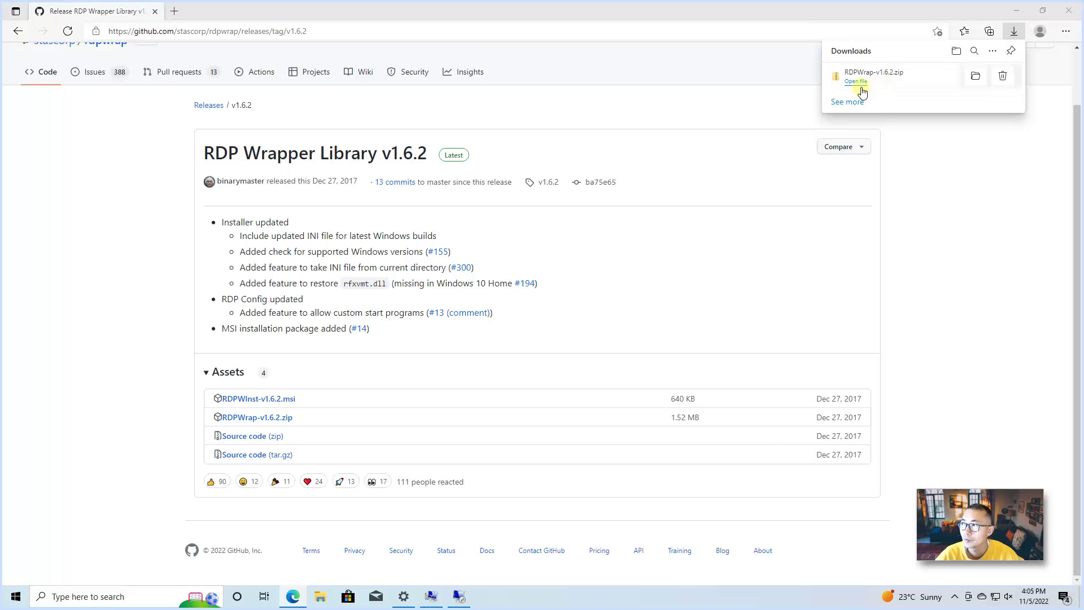
Step: Extract all files of the downloaded RDPWrap-v1.6.2 archive into its own folder in Downloads
left_click(856, 81)
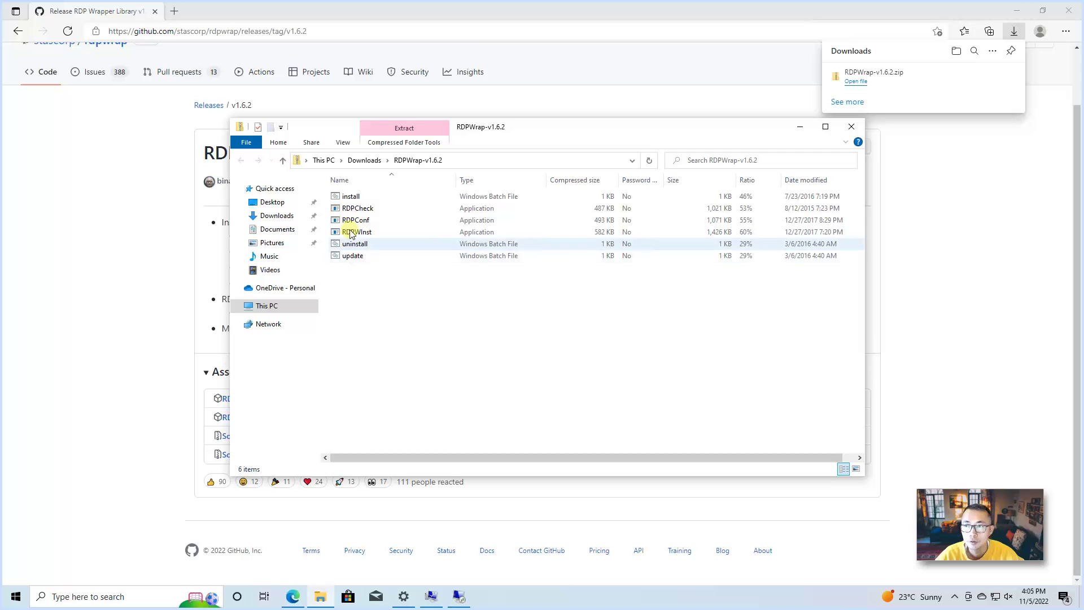
left_click(364, 160)
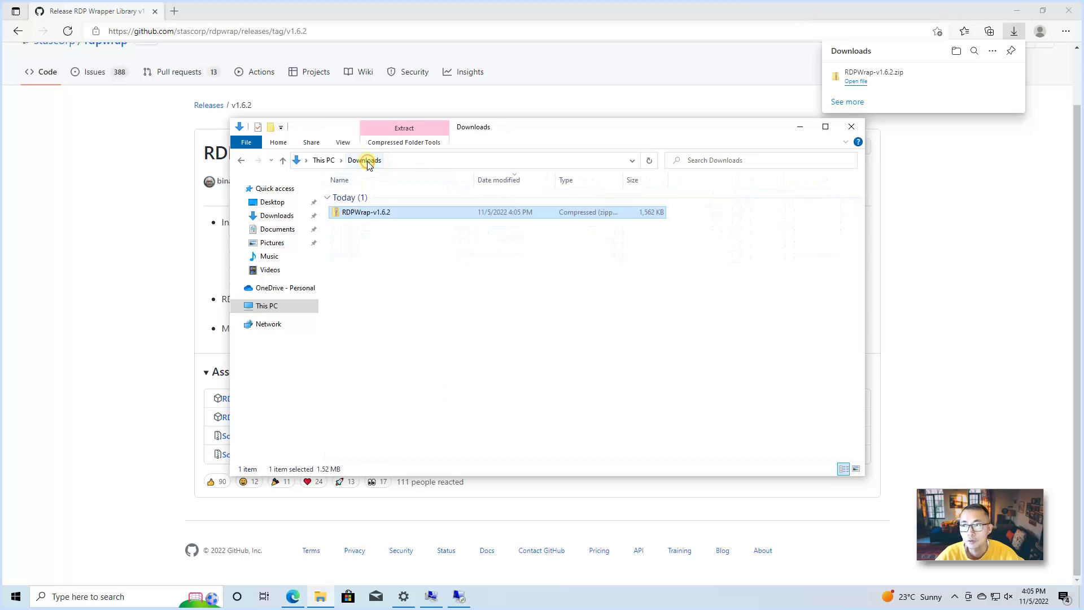
right_click(378, 215)
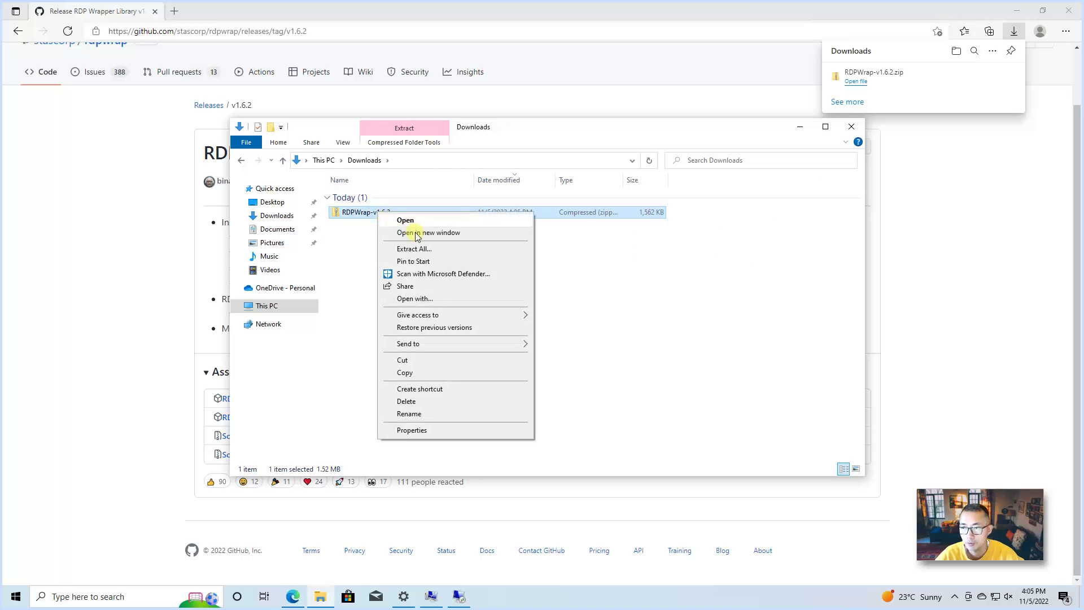
left_click(422, 246)
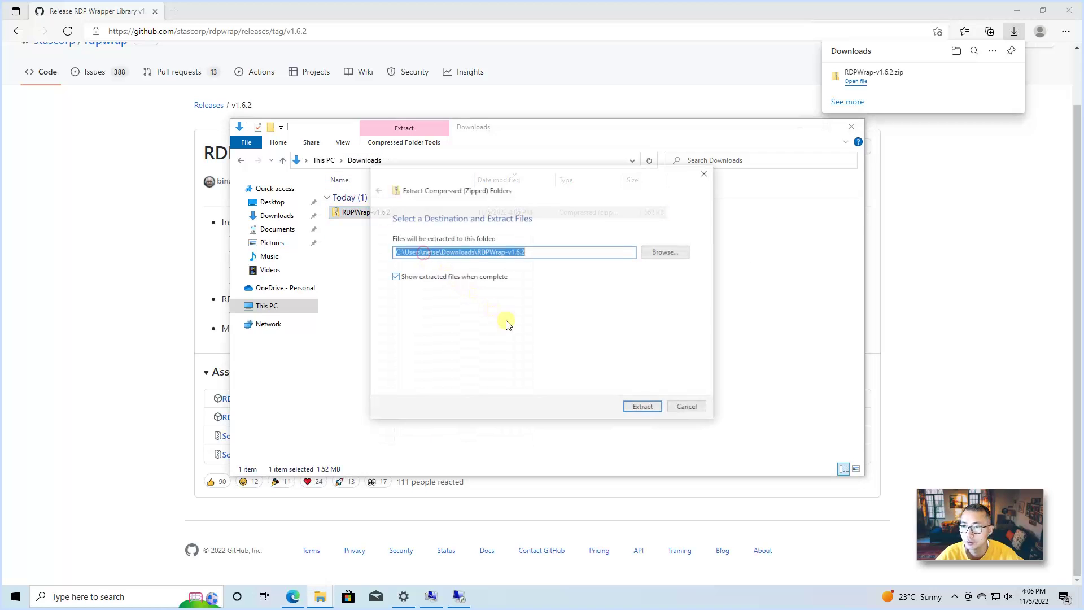
left_click(638, 412)
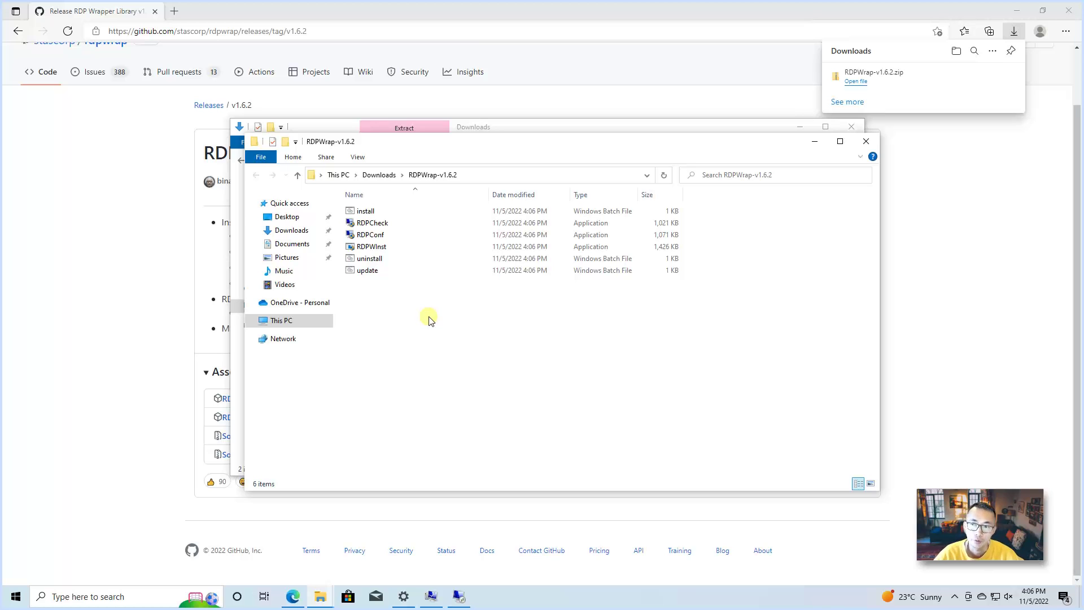
Step: Review the contents of the extracted install batch file in Notepad and close it without changes
left_click(385, 213)
right_click(385, 212)
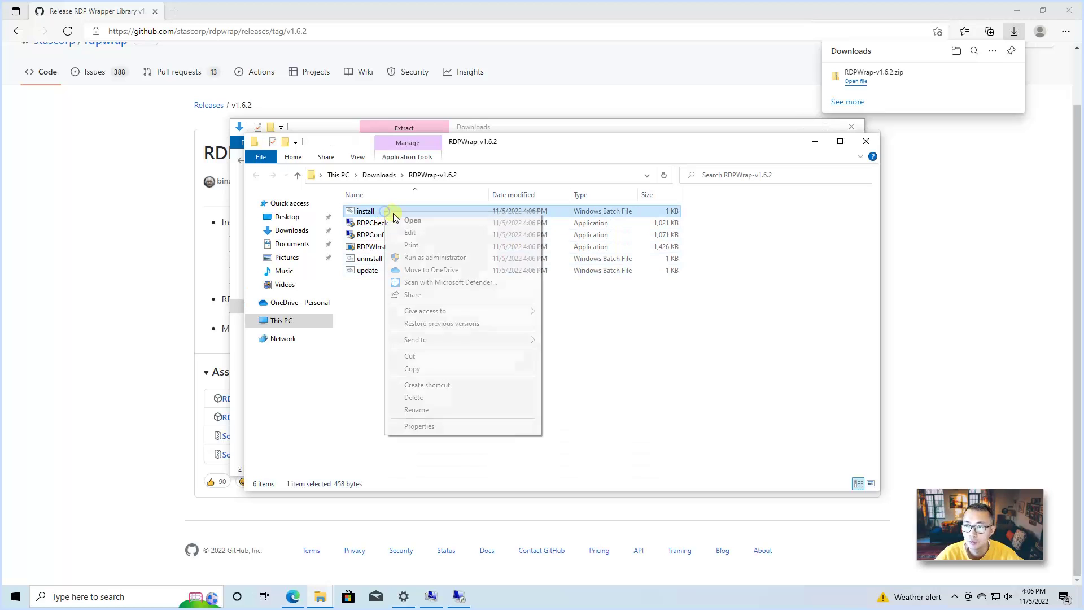
left_click(416, 233)
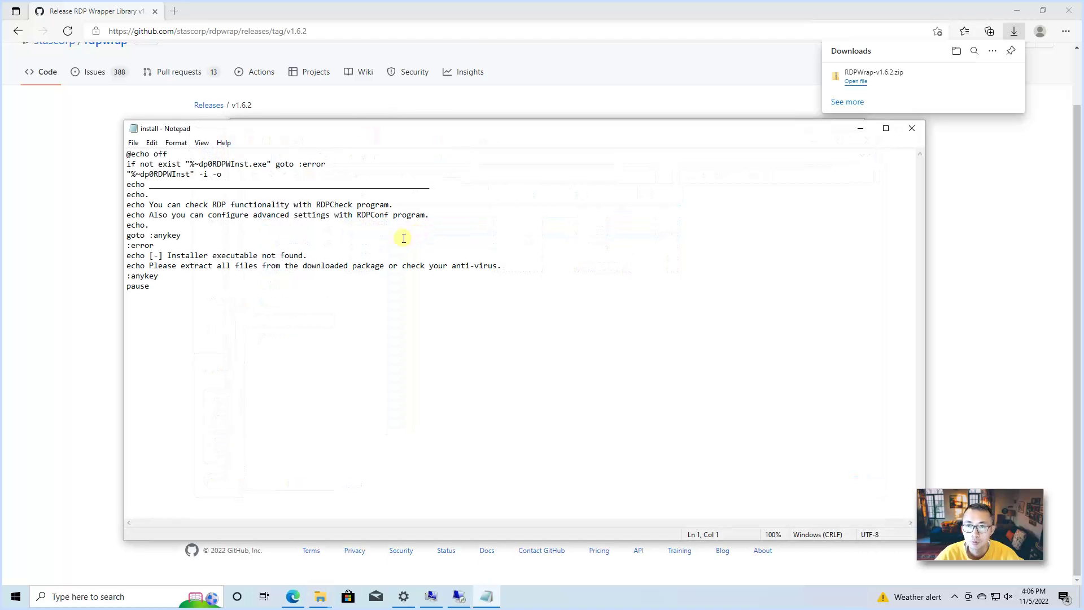
left_click(910, 129)
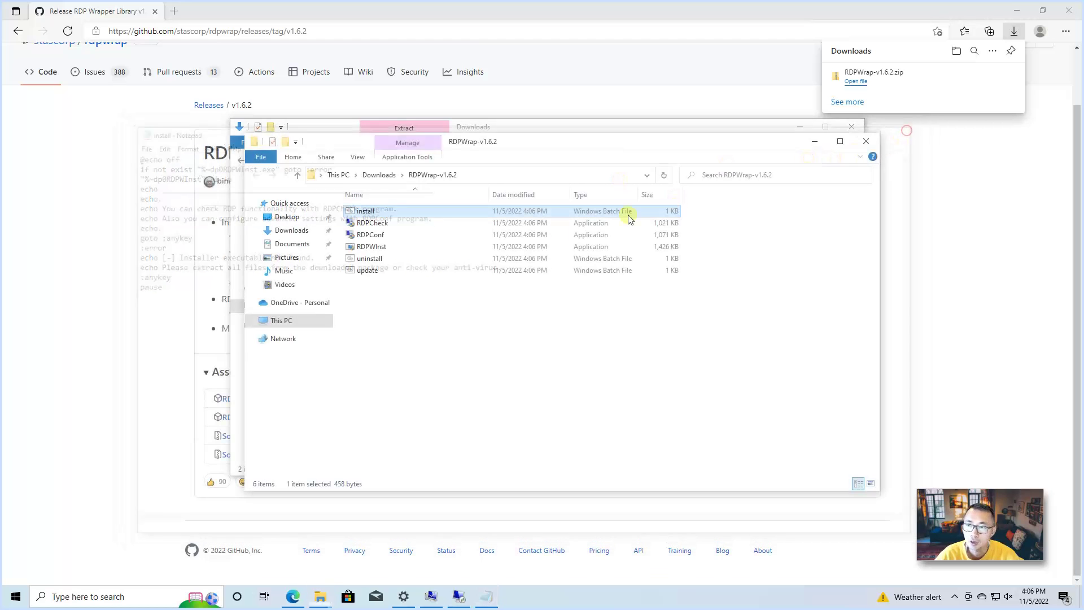
Step: Run the install batch file from the RDPWrap-v1.6.2 folder, allow RDPWInst.exe to make changes, and close the console when it finishes
double_click(394, 211)
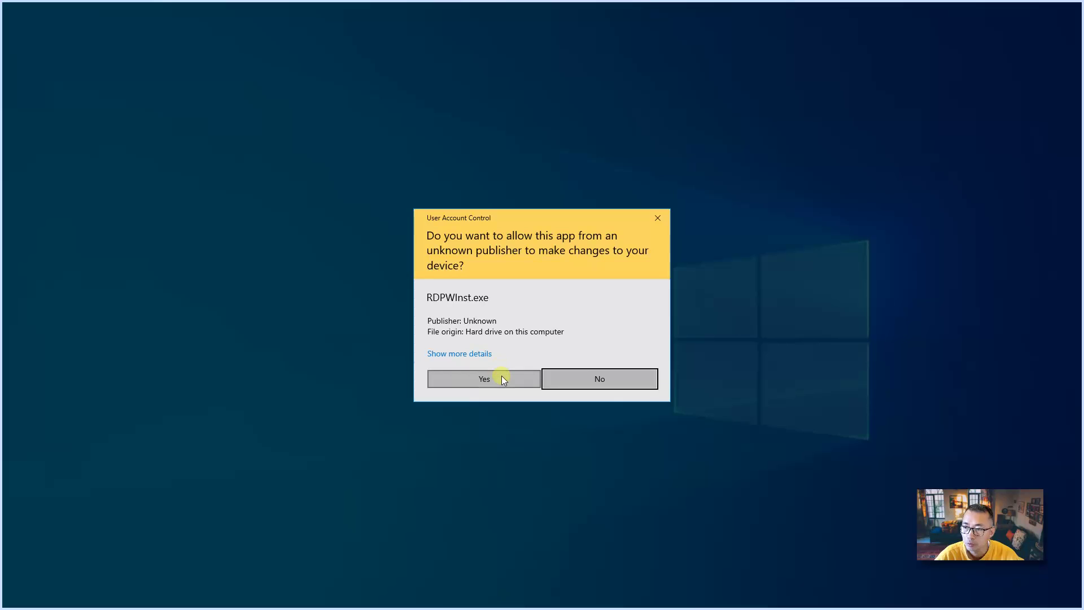
left_click(502, 375)
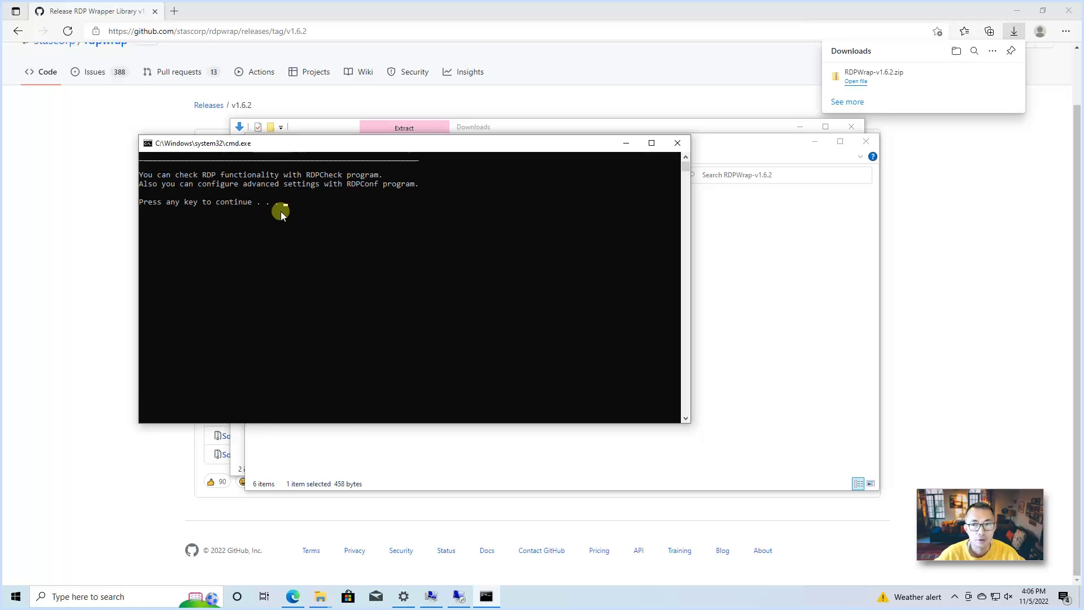
key("Return")
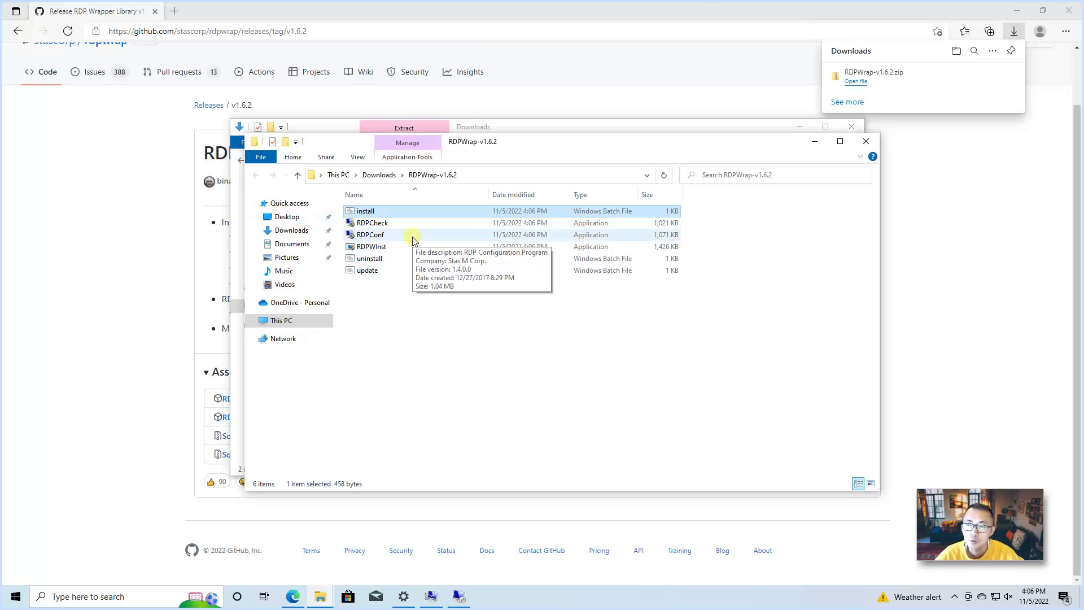
Step: Launch RDPConf with administrator permission to check the wrapper diagnostics, and return to the rdpwrap repository's main page on GitHub
double_click(412, 236)
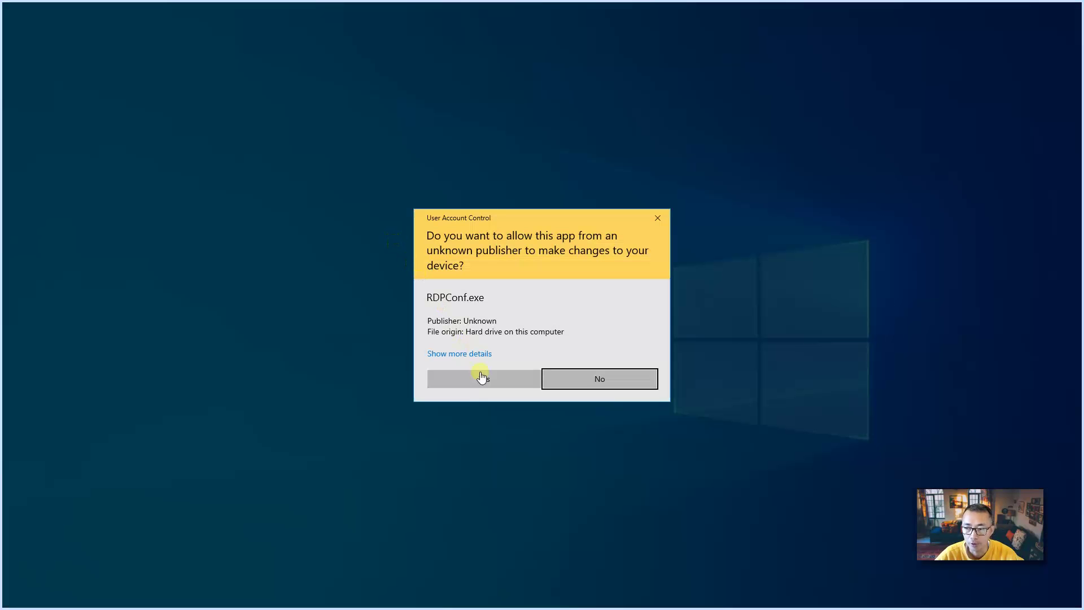
left_click(483, 379)
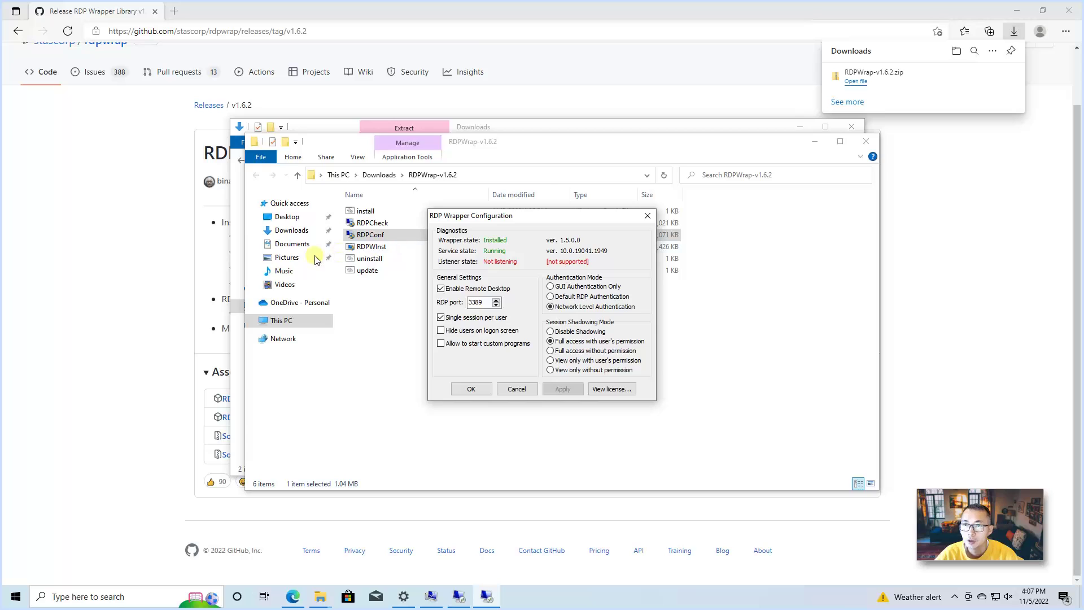
left_click(179, 282)
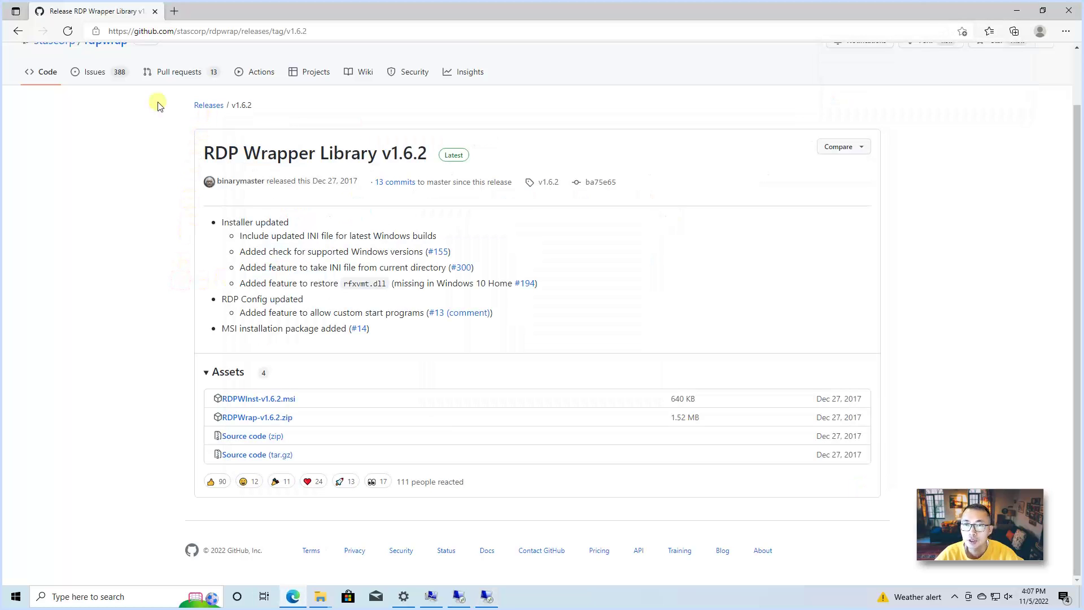
left_click(108, 49)
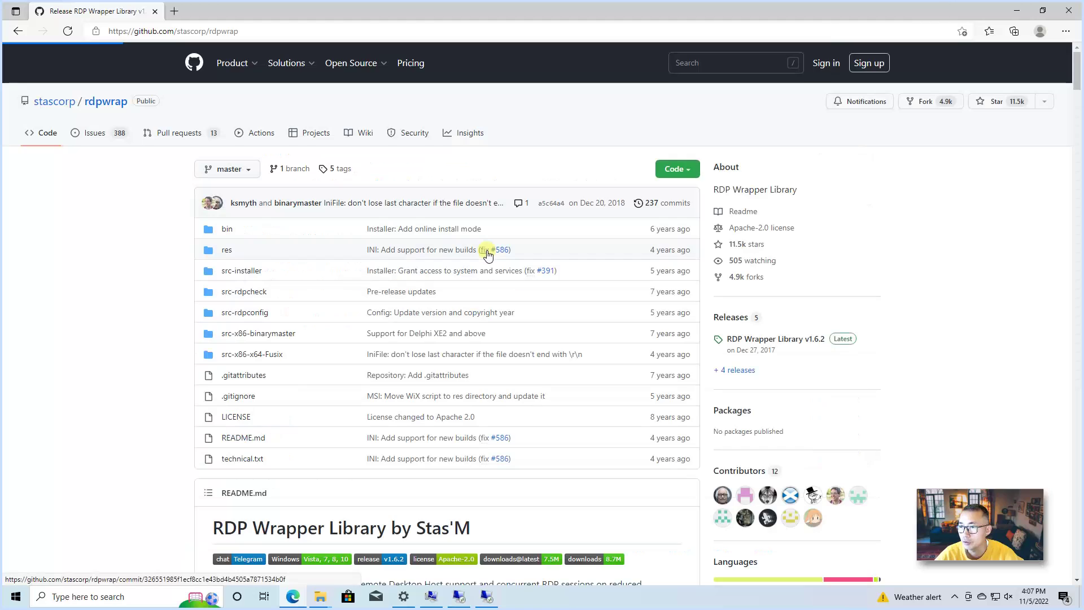
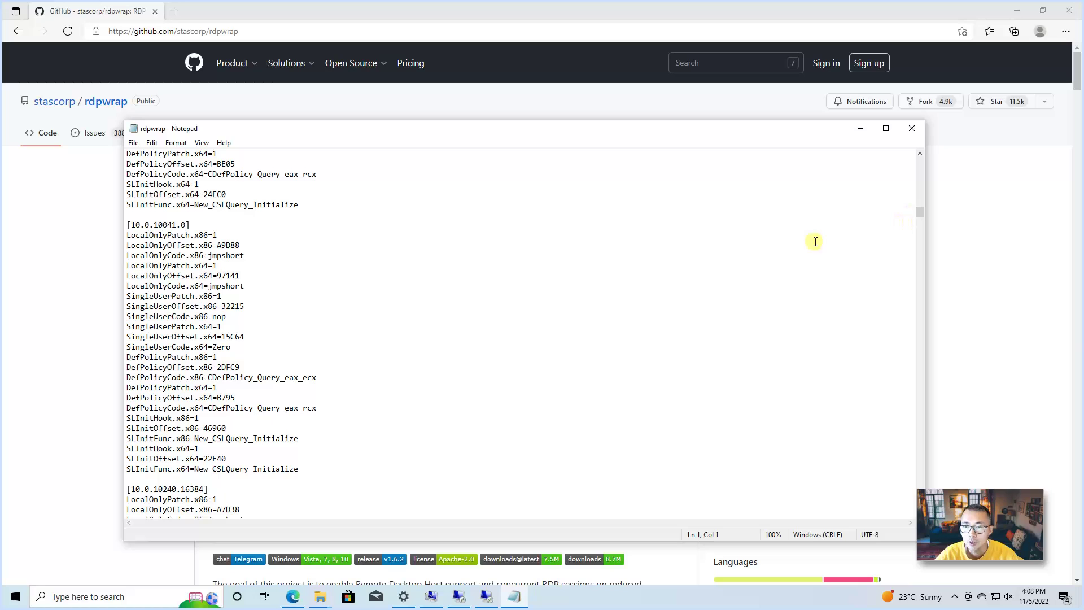
Step: Review the Windows build sections of the installed rdpwrap configuration file down to its last one, then close it and minimize its folder
left_click(214, 226)
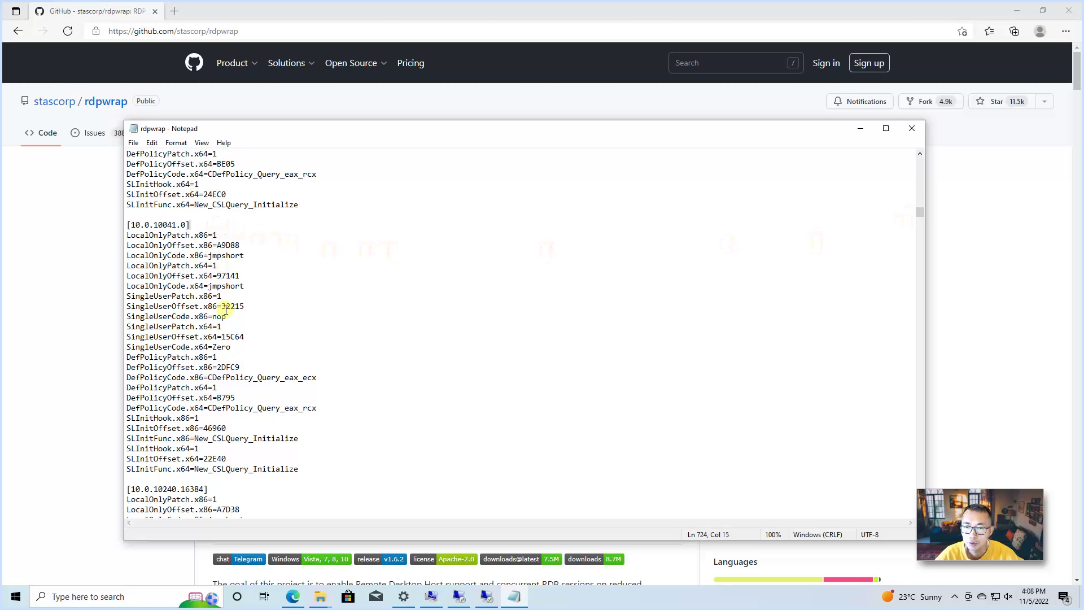
left_click_drag(319, 474, 113, 236)
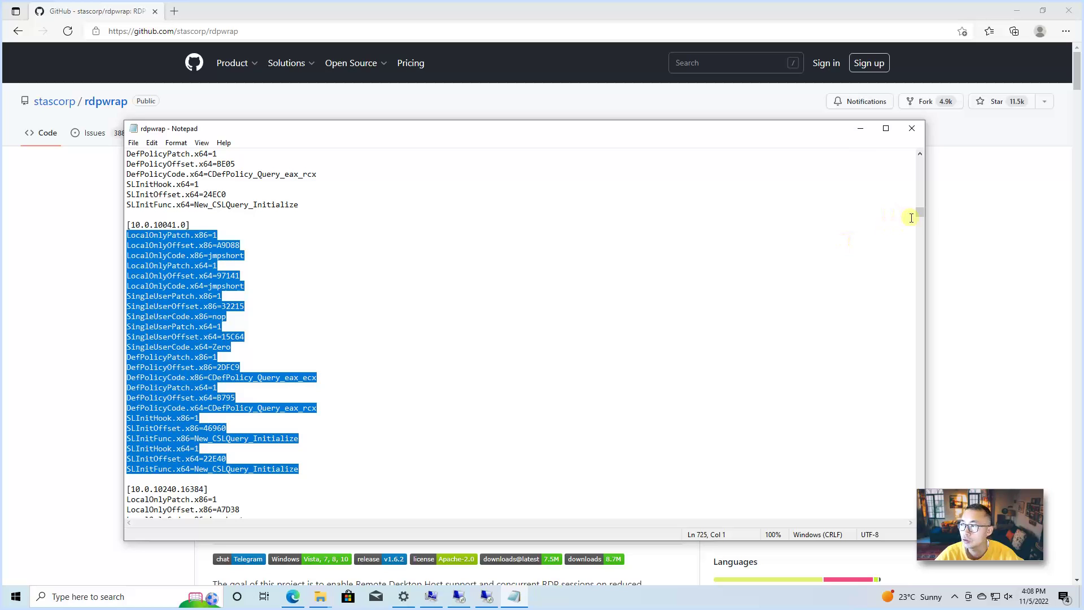
left_click_drag(920, 213, 904, 520)
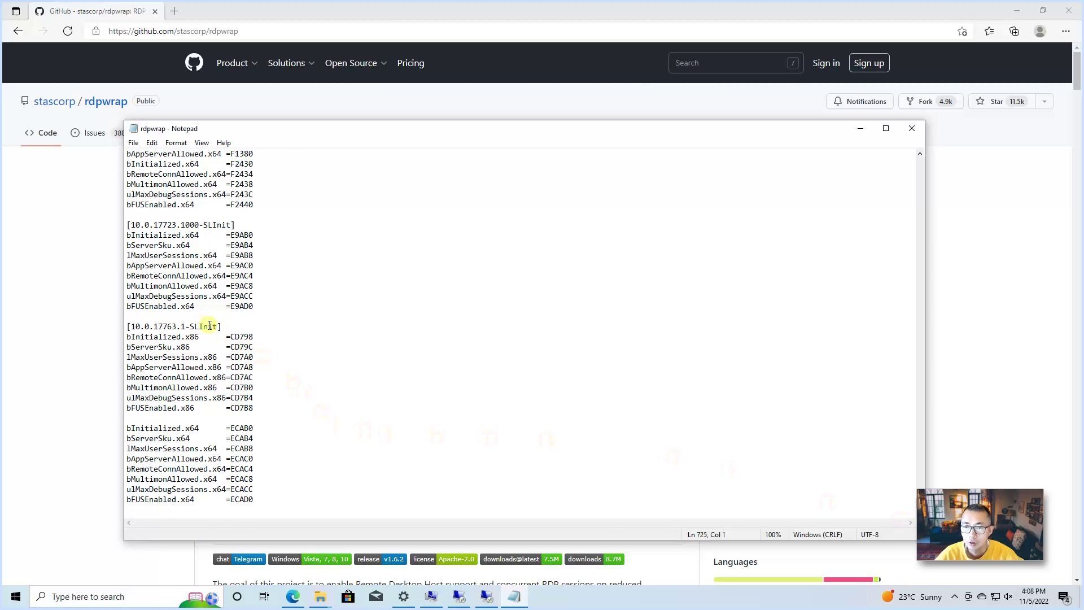
left_click_drag(136, 324, 171, 328)
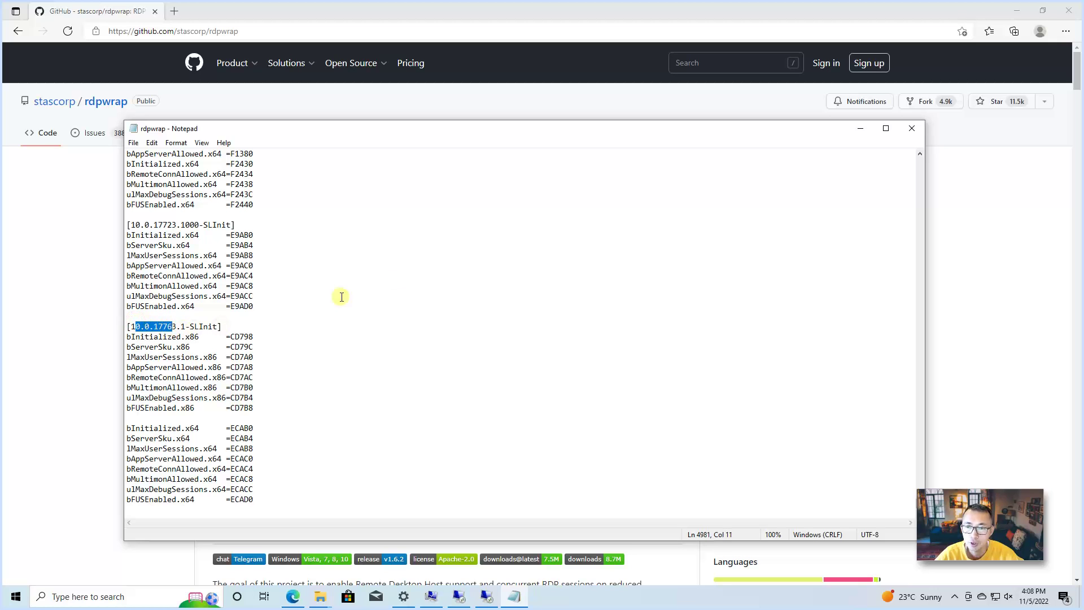
left_click(911, 128)
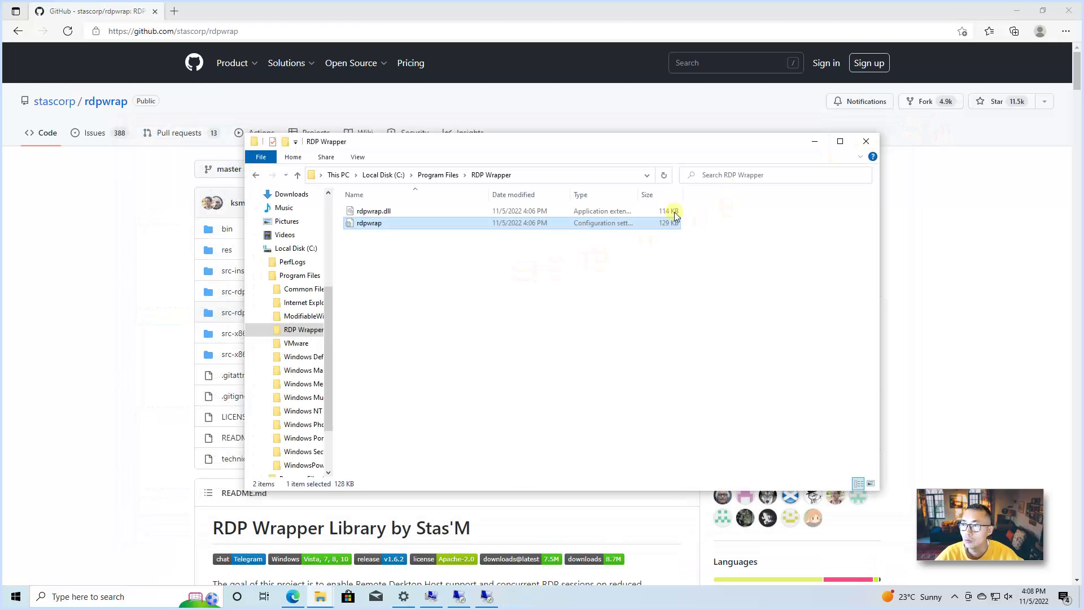
left_click(813, 142)
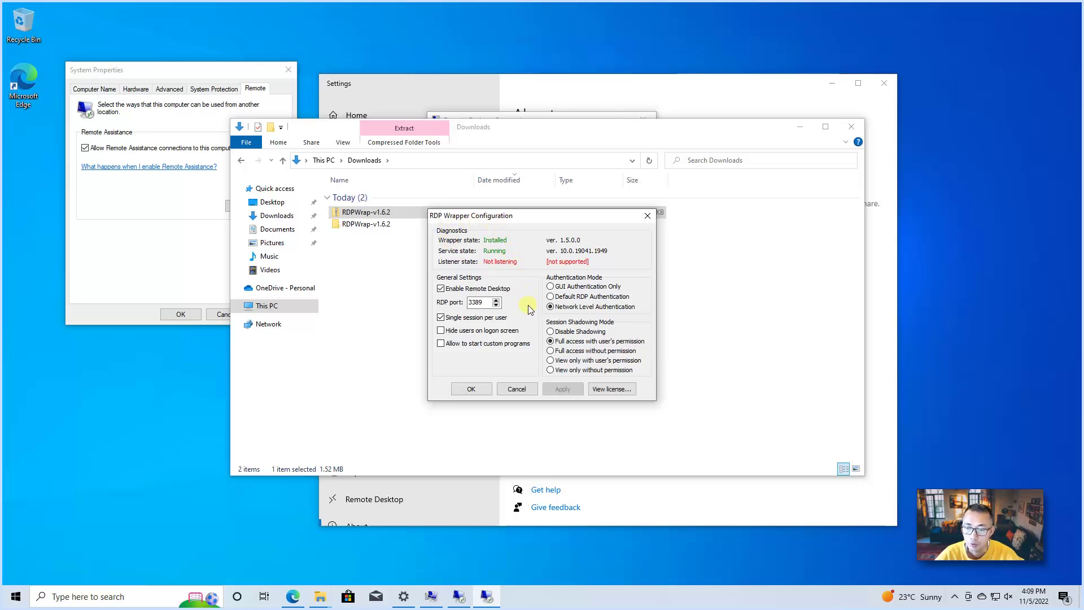
Step: Dismiss the earlier Remote Desktop Connection error and try to connect to 127.0.0.1 again
left_click(487, 596)
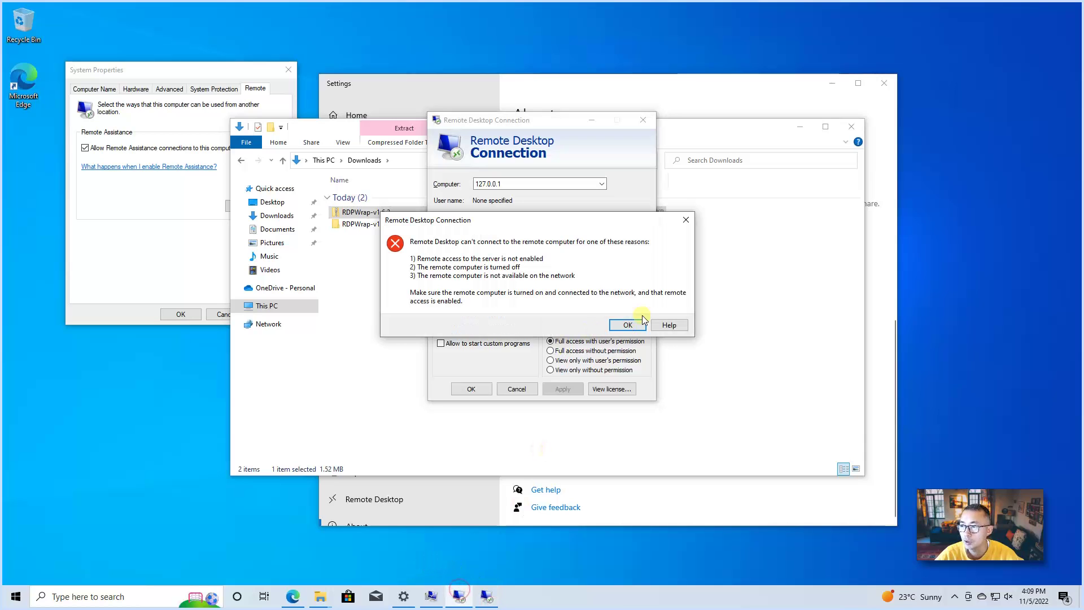
left_click(639, 319)
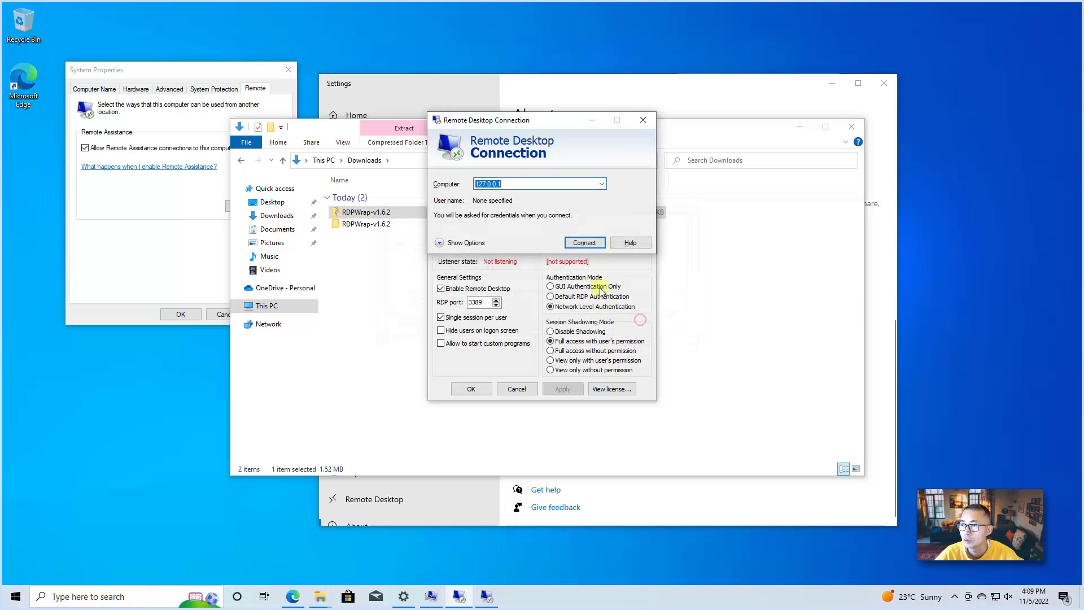
left_click(583, 242)
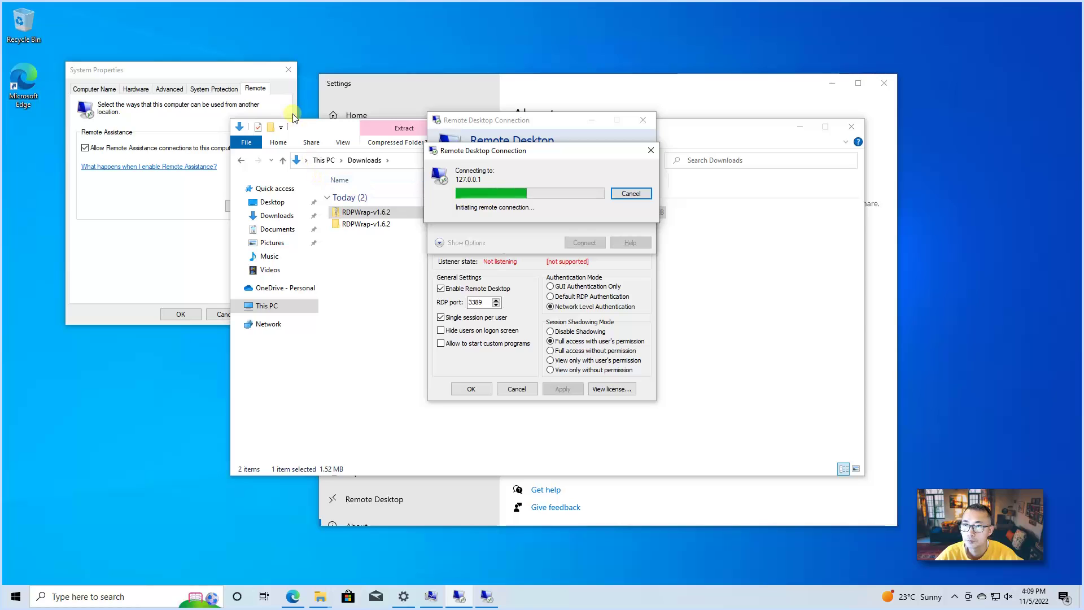
Step: Close the System Properties and Settings windows and dismiss the Remote Desktop Connection error
left_click(290, 68)
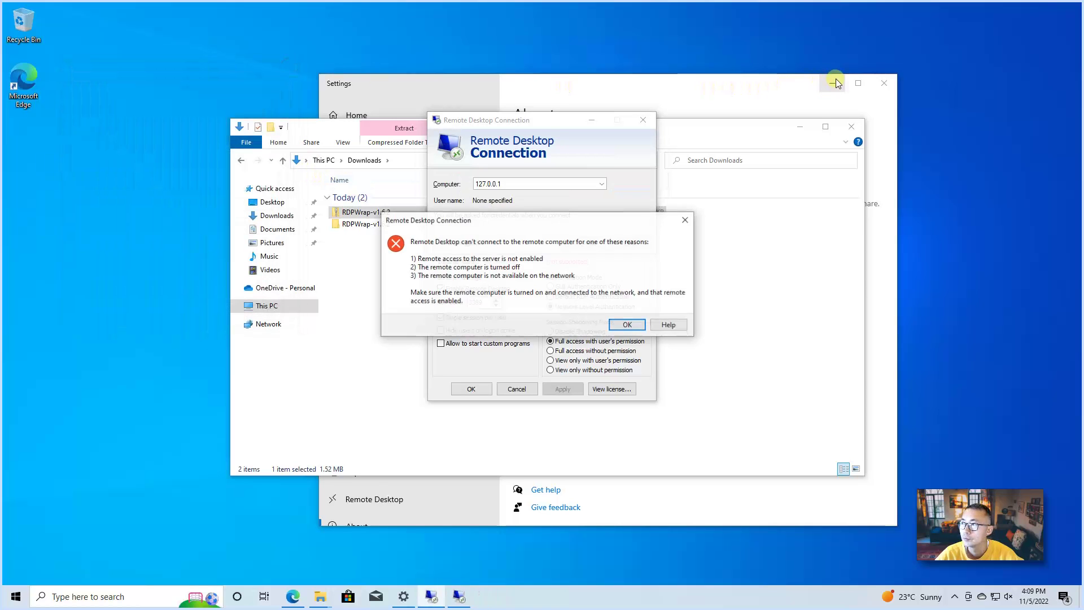
left_click(881, 82)
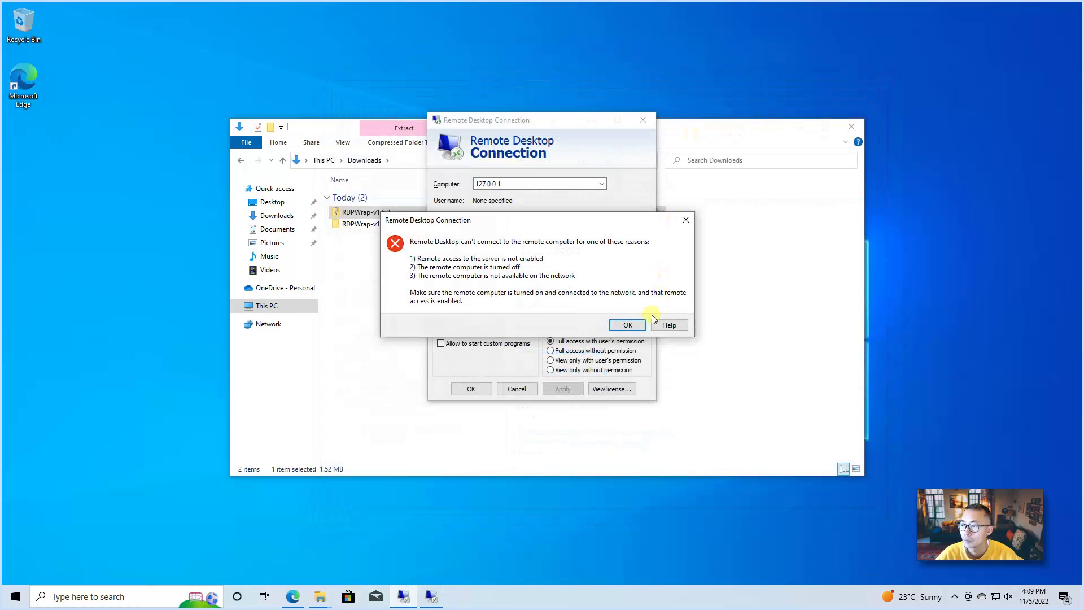
left_click(627, 325)
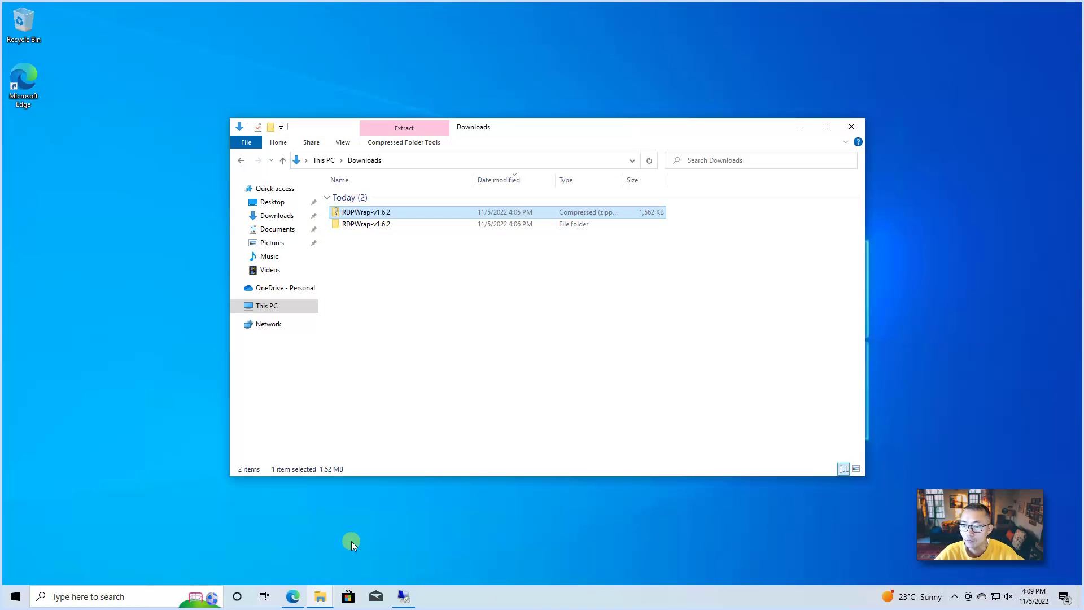
Step: Go to the GitHub home page in Edge and search all of GitHub for rdpwrap.ini
left_click(292, 596)
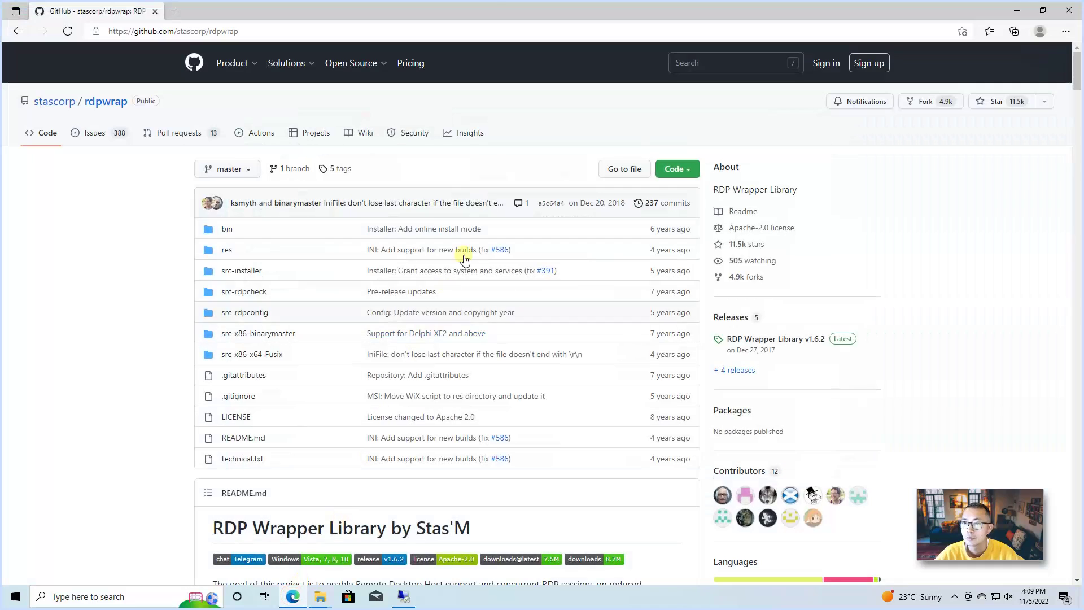
left_click(192, 61)
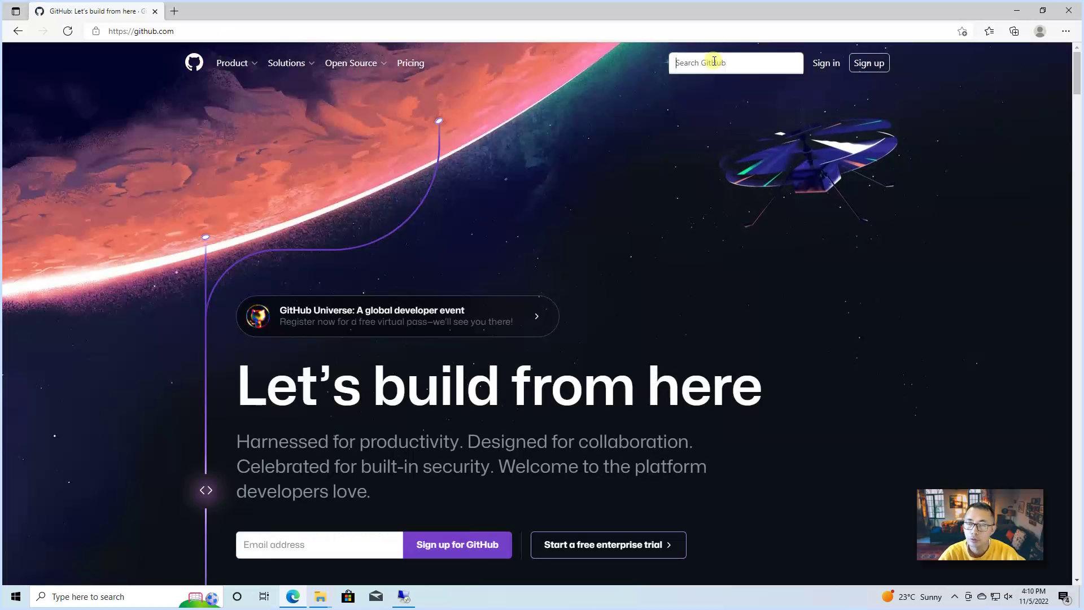
left_click(714, 61)
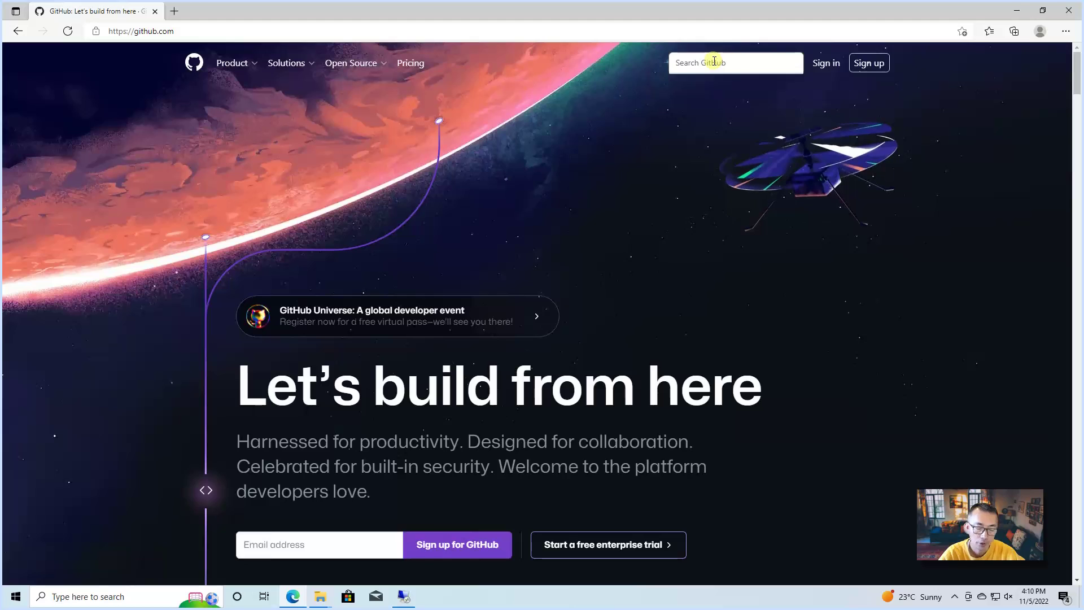
type("rd")
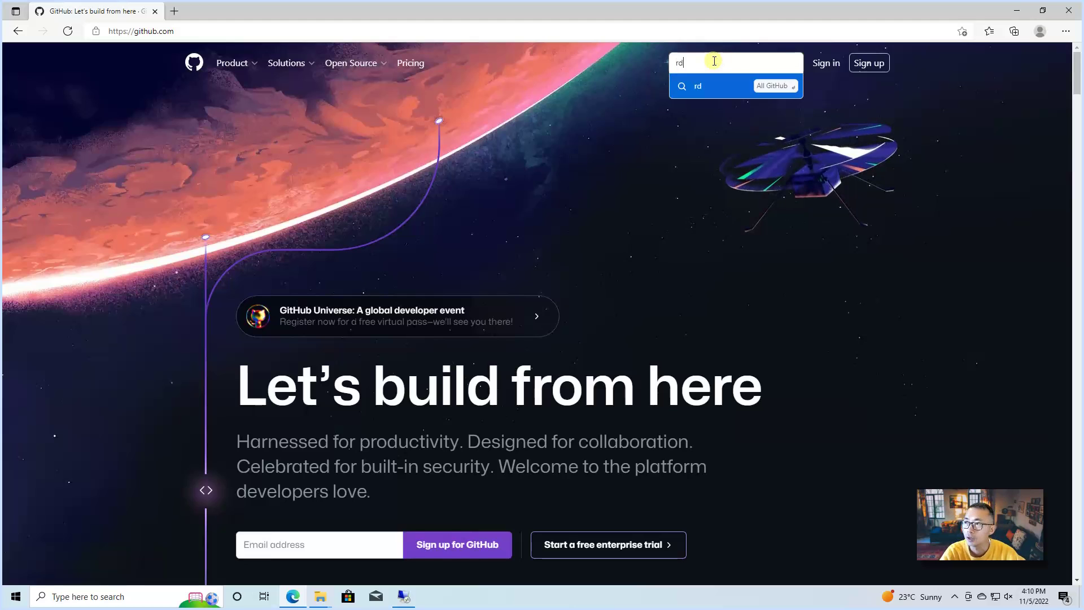
type("pwrap.ini")
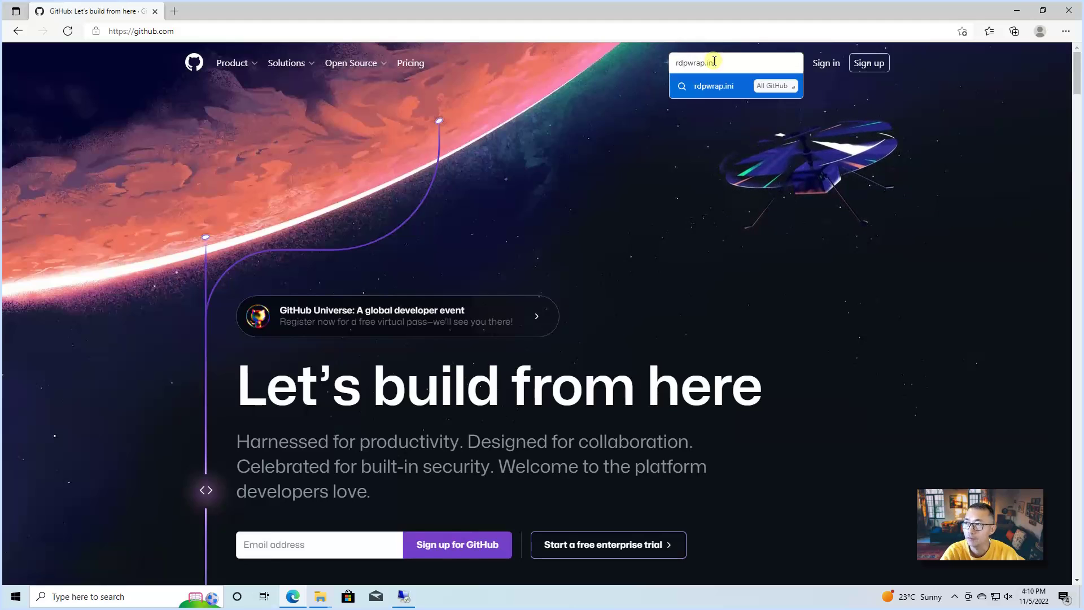
key("Return")
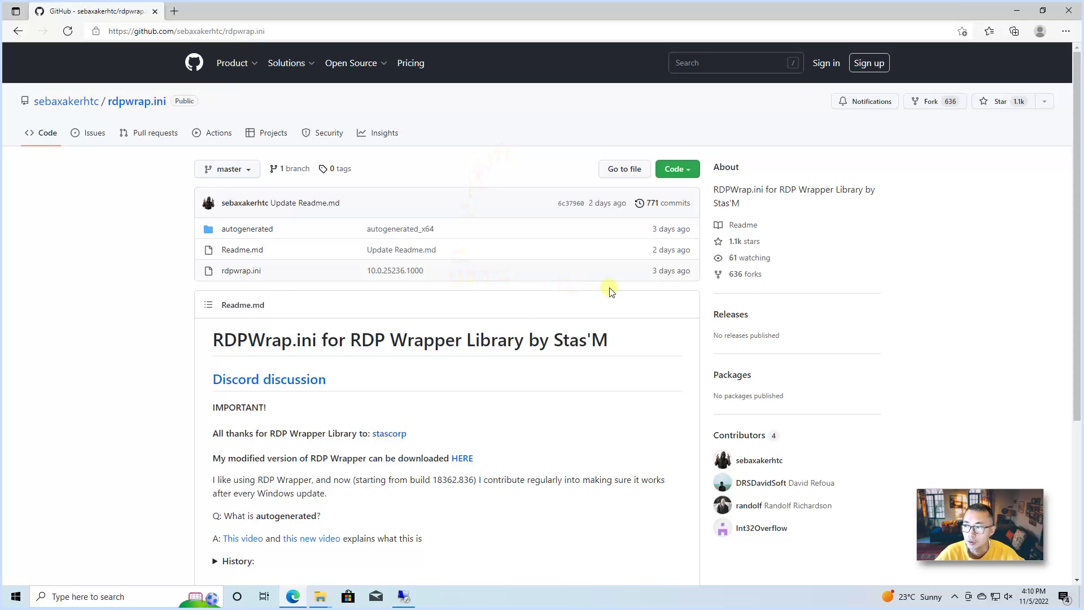
Step: Open the rdpwrap.ini file in the sebaxakerhtc/rdpwrap.ini repository and copy its raw contents
triple_click(624, 271)
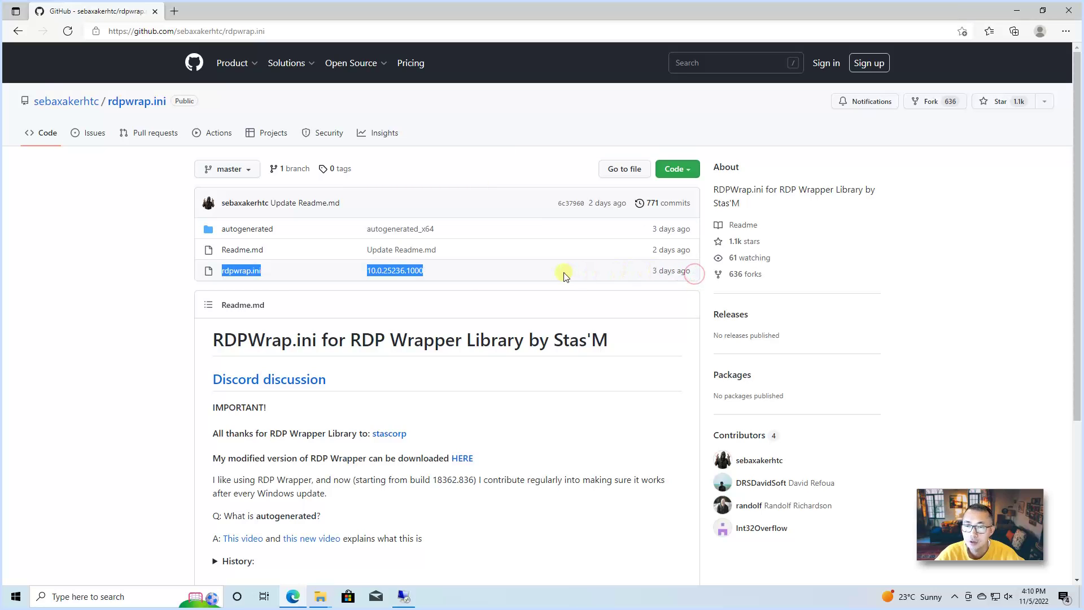
left_click(446, 274)
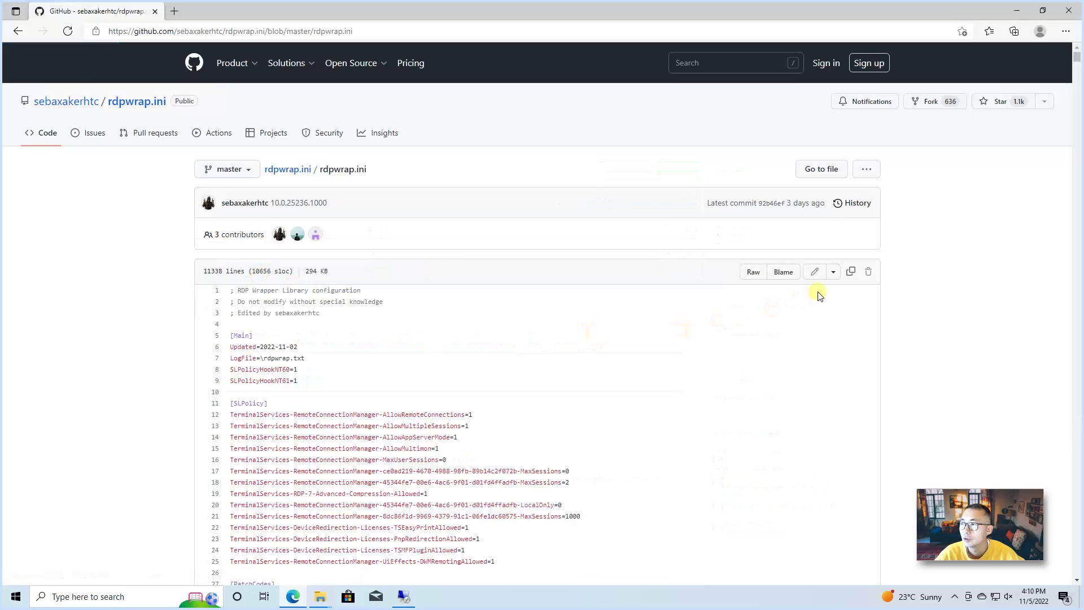
left_click(850, 273)
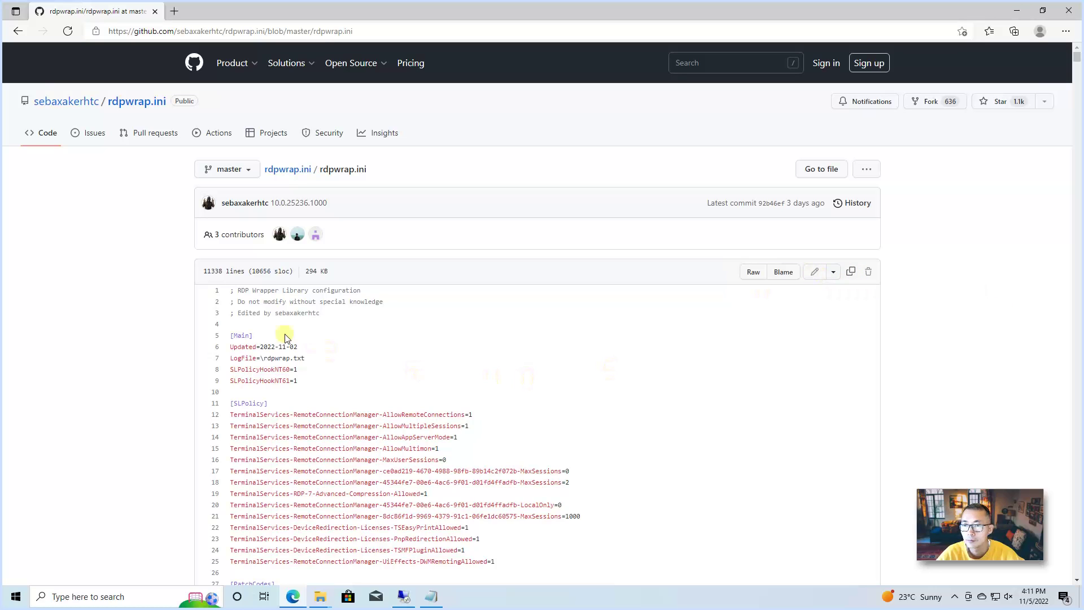
Step: Select the full text of rdpwrap.ini on the page, from line 1 through line 11338, and copy it
left_click_drag(231, 290, 461, 473)
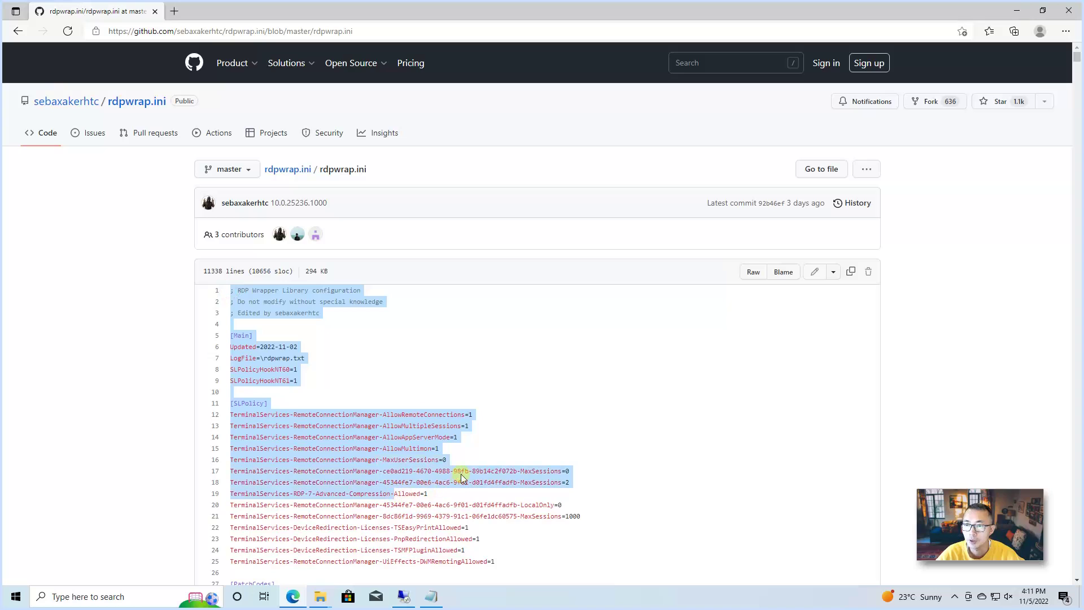
scroll(484, 455, "down", 10)
scroll(508, 417, "down", 2)
key("End")
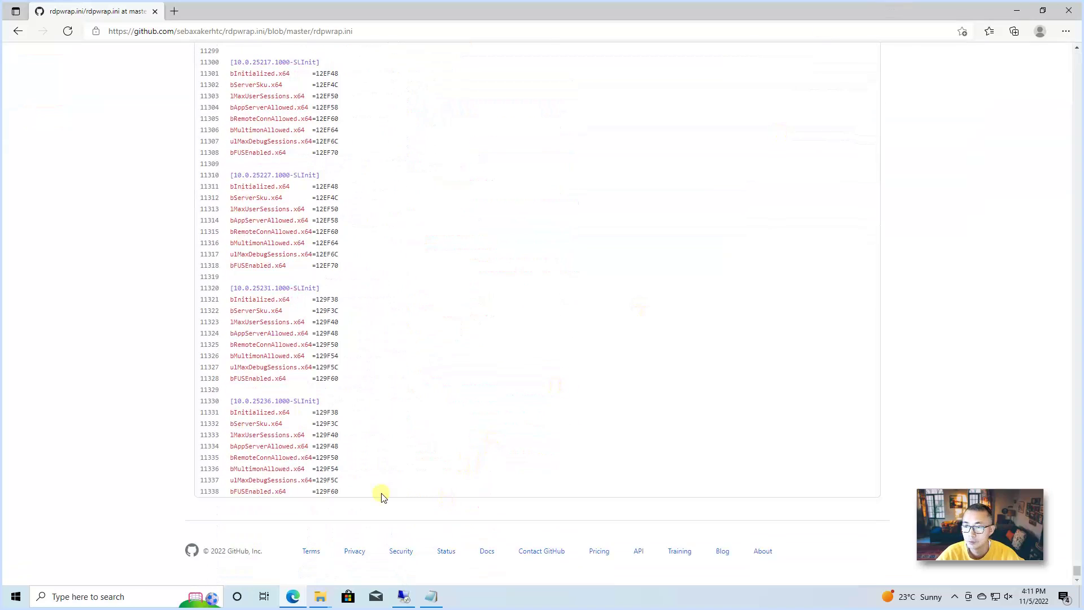
left_click(360, 490, "shift")
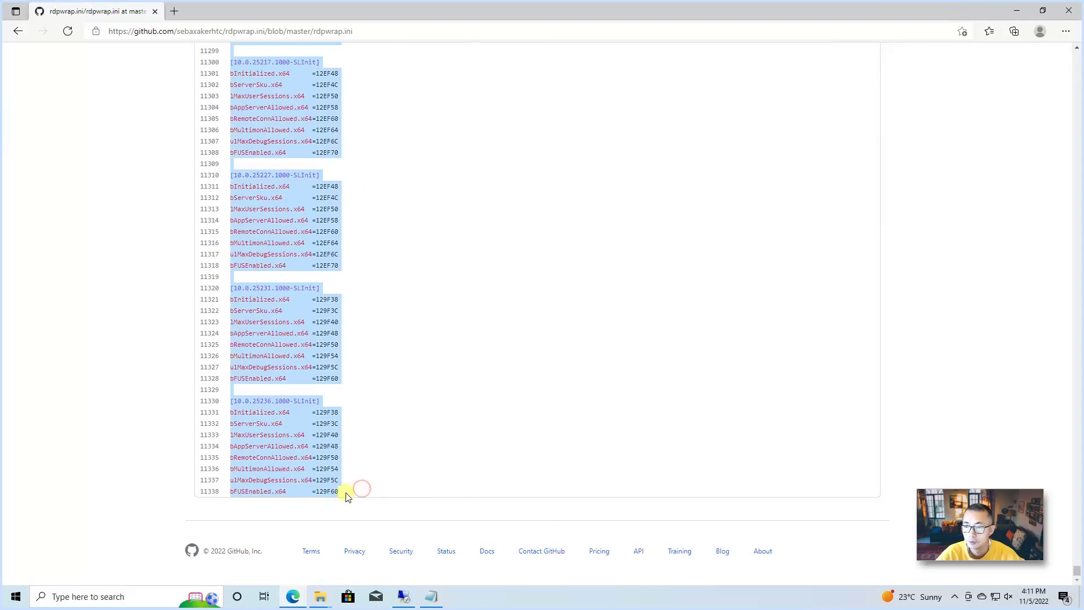
right_click(323, 343)
left_click(336, 350)
Step: Paste the copied rdpwrap.ini text into the untitled Notepad document
left_click(432, 596)
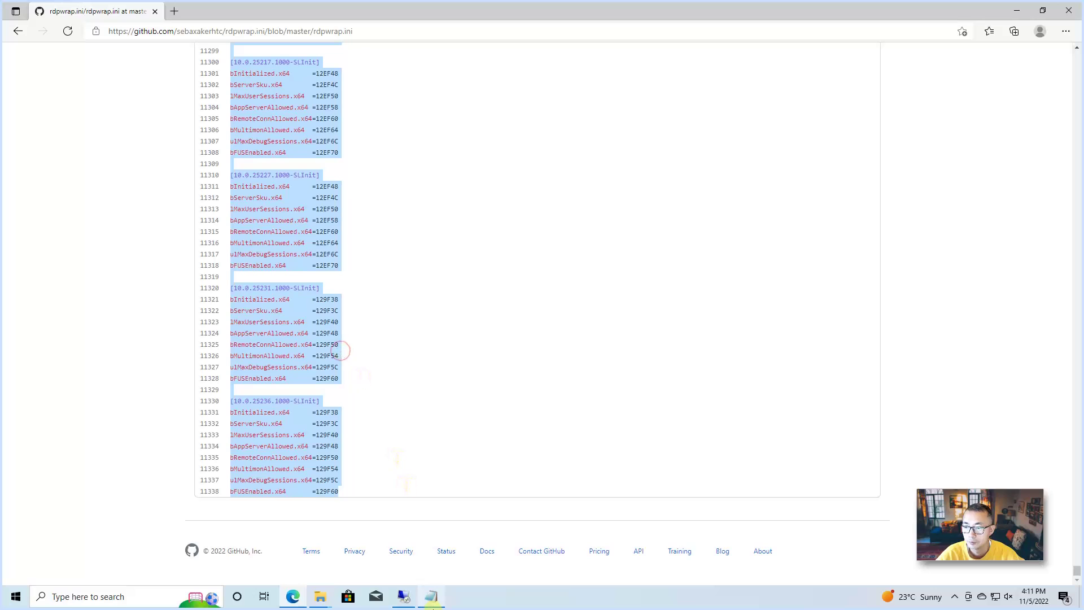
right_click(327, 184)
left_click(345, 229)
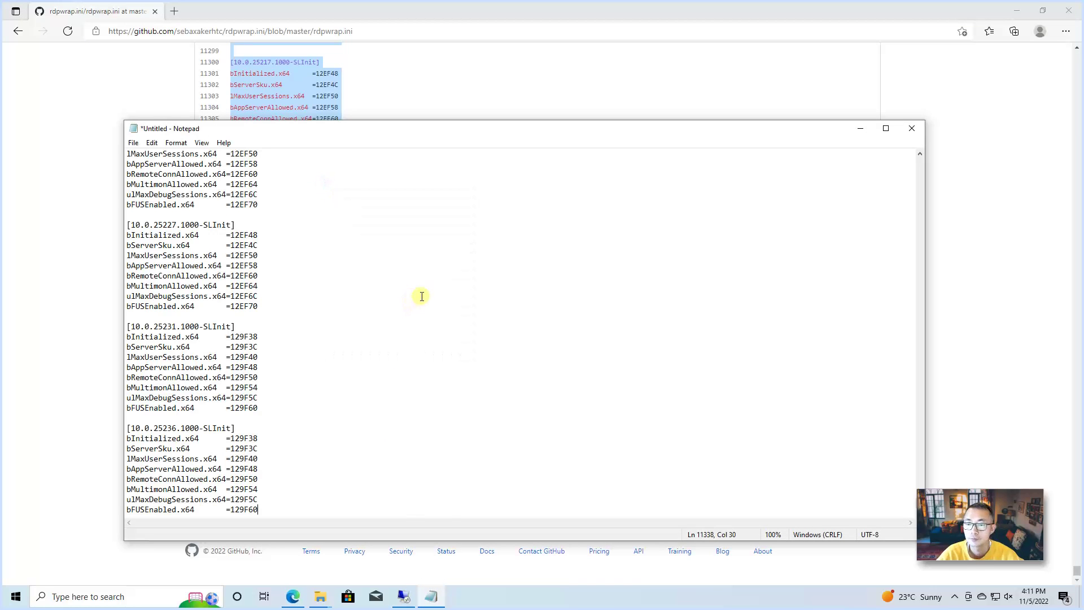
Step: Open rdpwrap.ini from the C:\Program Files\RDP Wrapper folder in Notepad and replace all its text with the copied contents
mouse_move(320, 596)
left_click(360, 558)
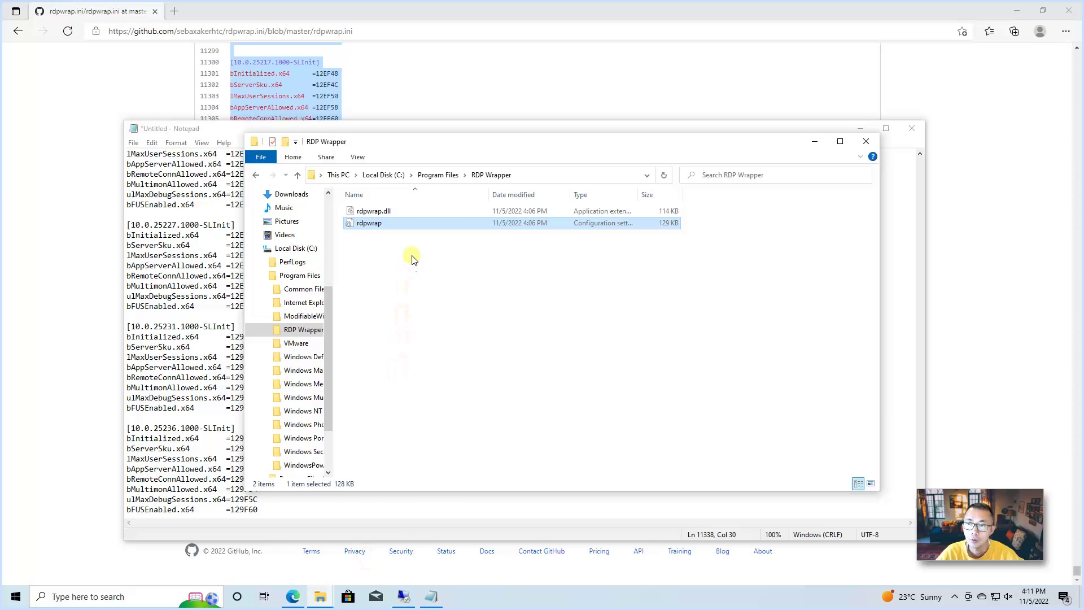
right_click(400, 231)
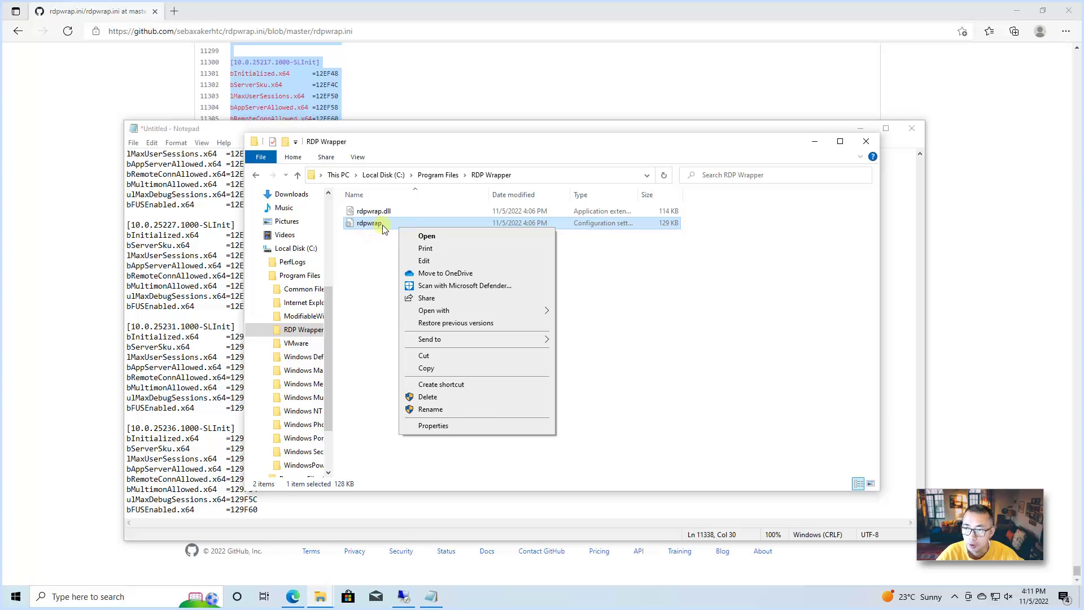
left_click(419, 262)
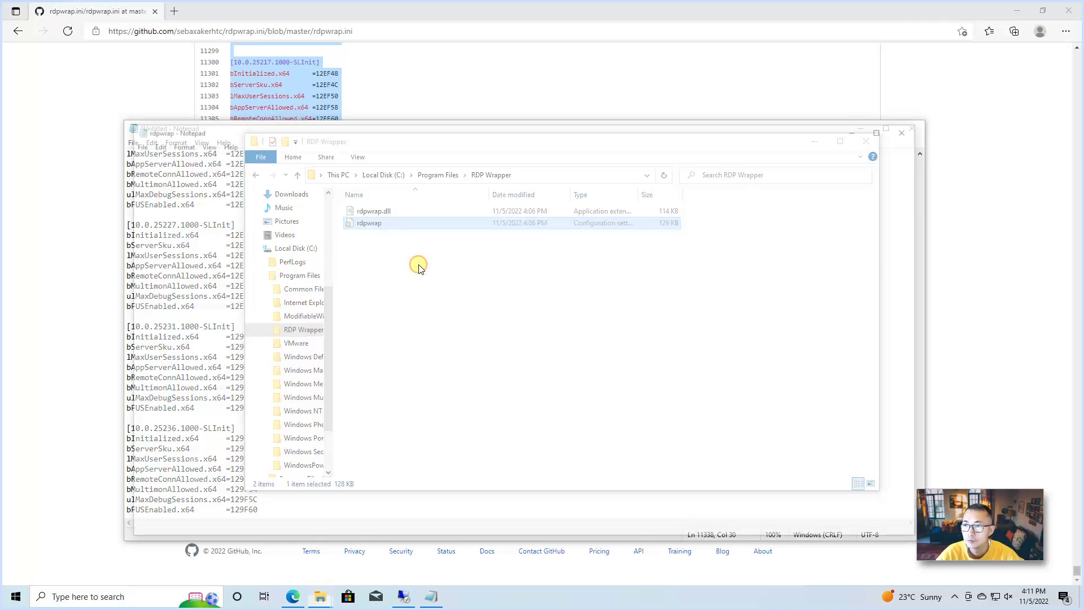
left_click(438, 254)
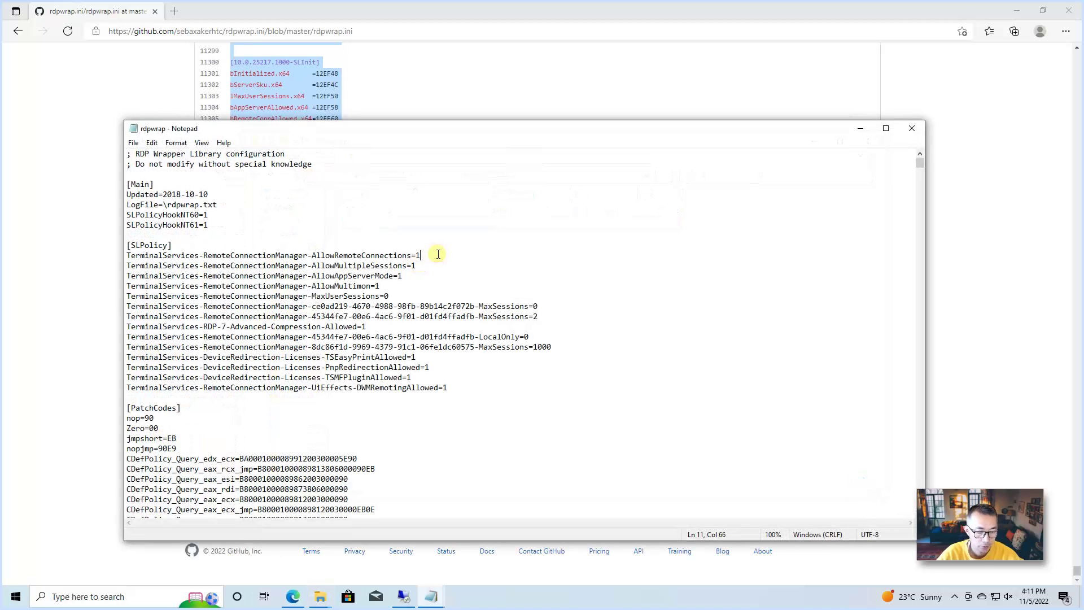
key("ctrl+a")
key("ctrl+v")
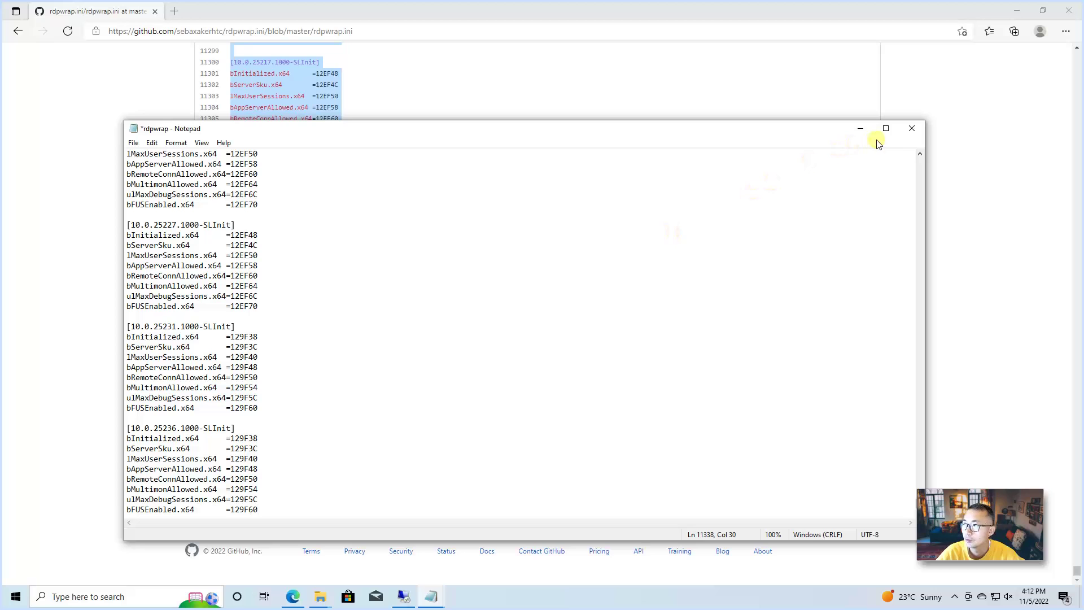
Step: Try to save the edited text as rdpwrap.ini over the existing file in the RDP Wrapper folder, then cancel saving and return to Edge
left_click(902, 130)
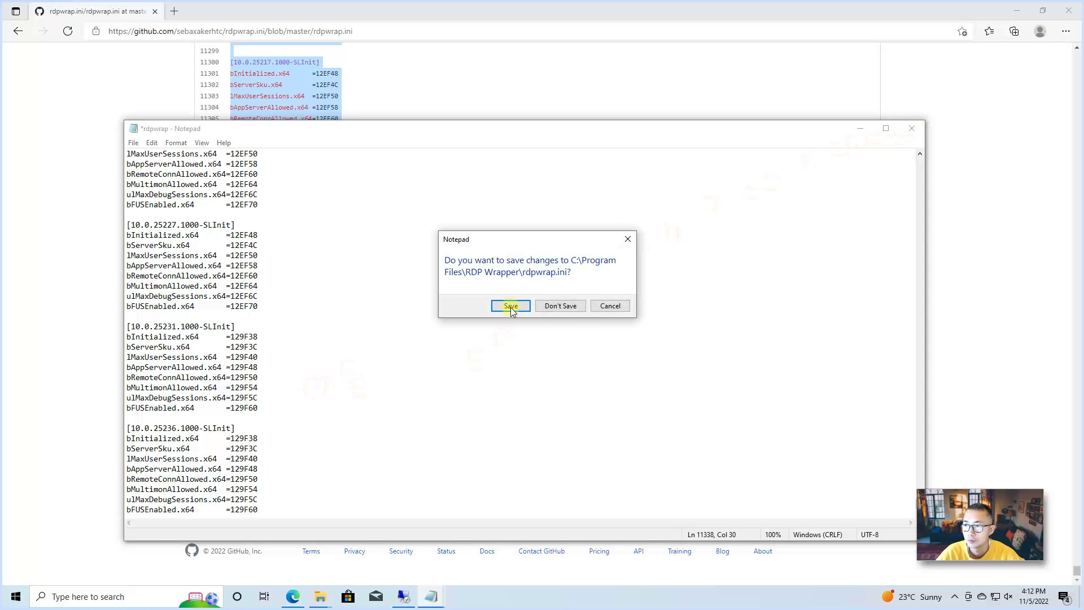
left_click(510, 305)
left_click(431, 394)
type(".ini")
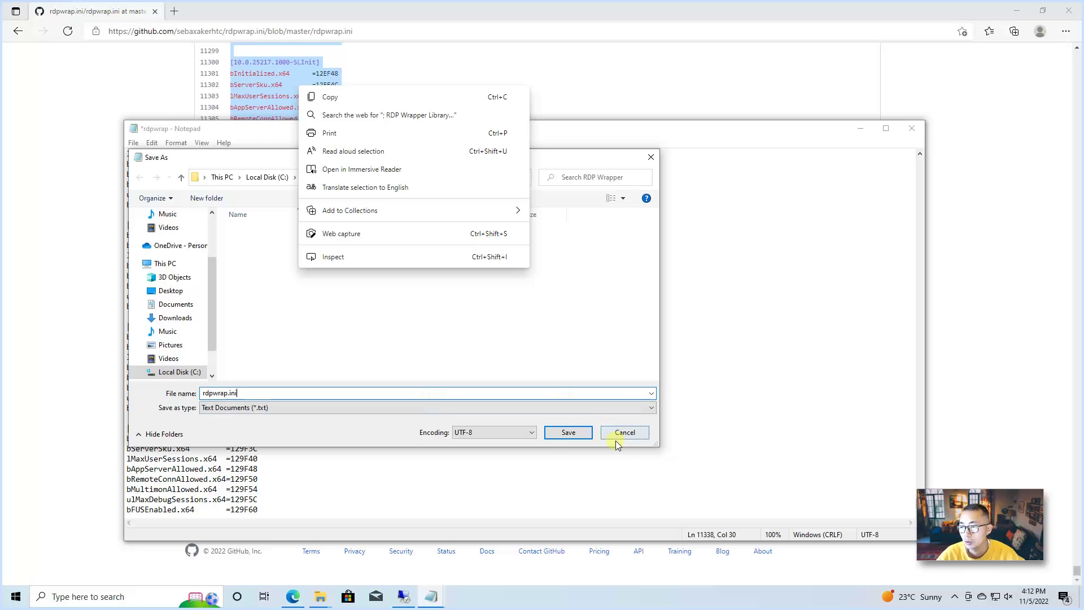
left_click(574, 436)
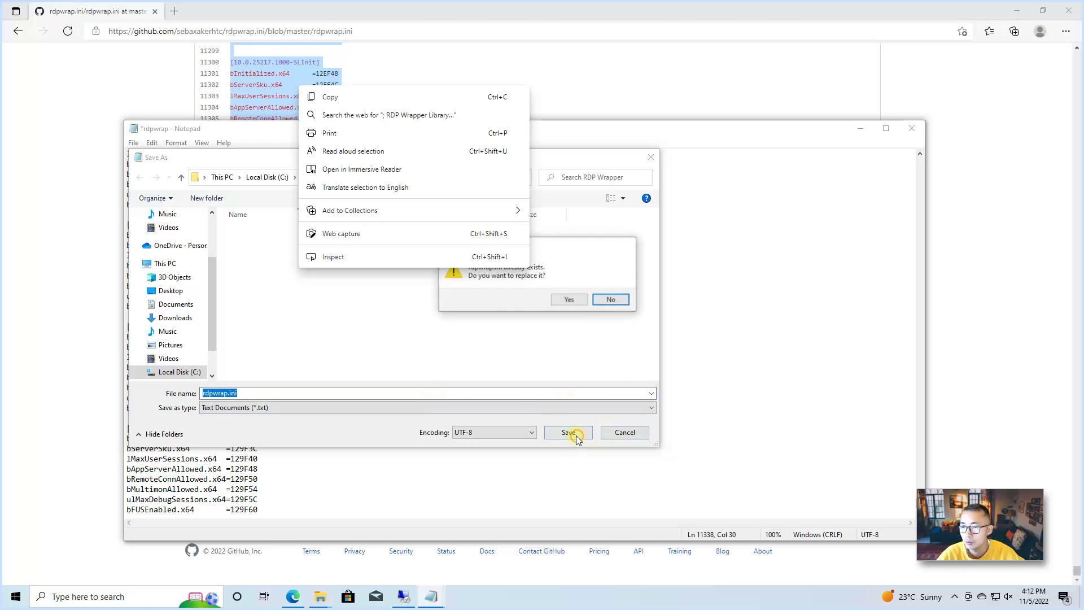
left_click(568, 299)
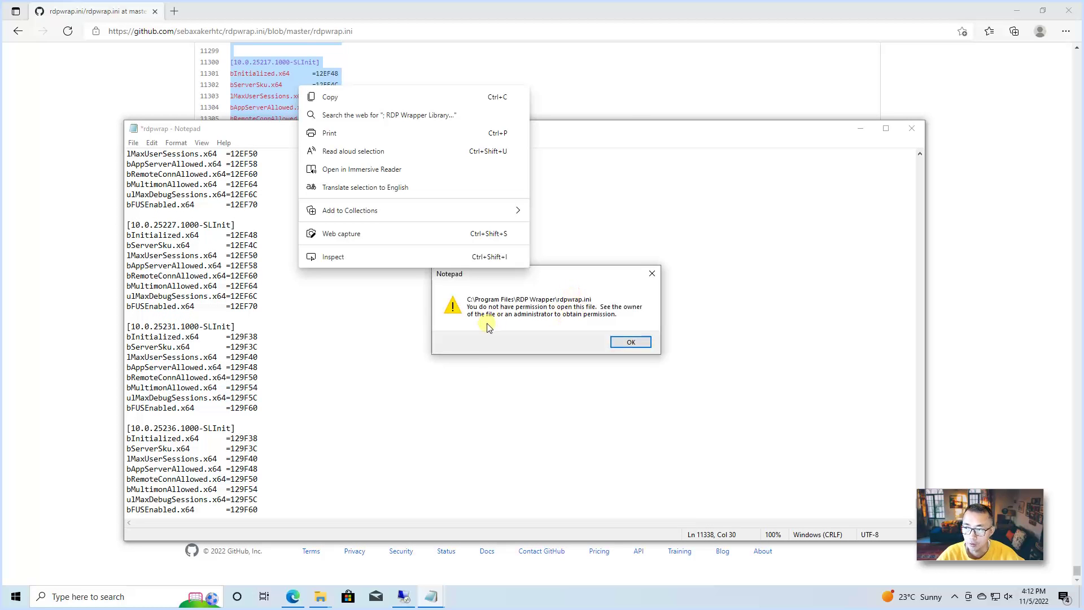
left_click(630, 341)
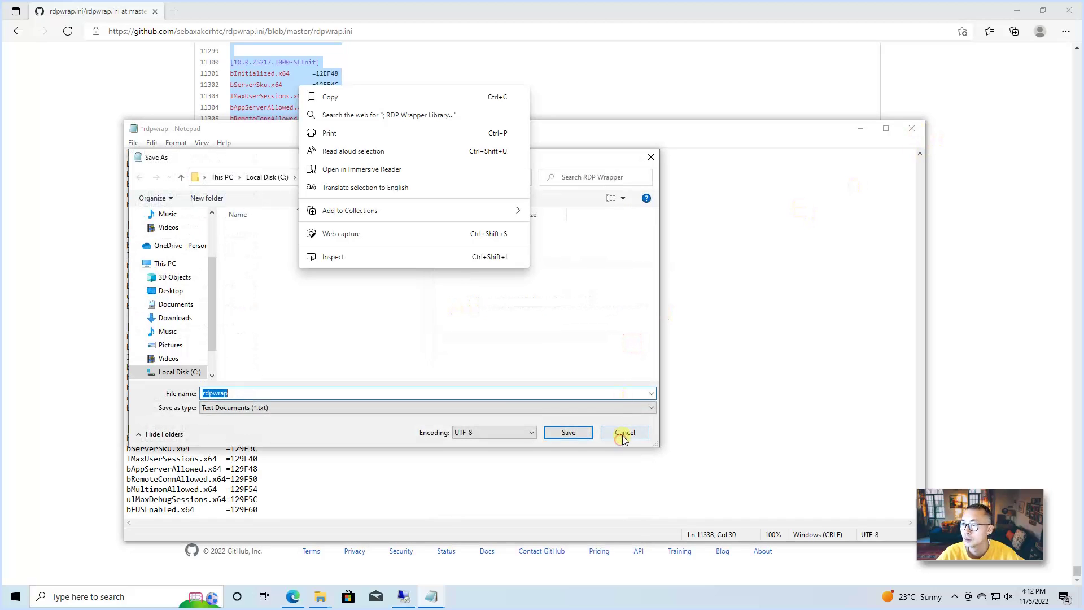
left_click(622, 438)
left_click(915, 131)
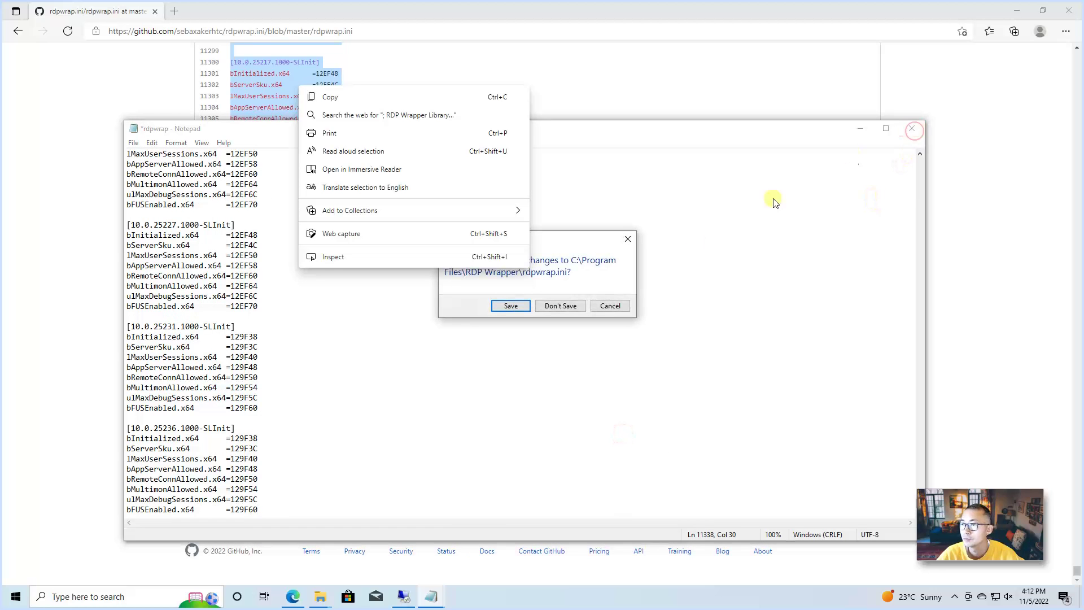
left_click(597, 312)
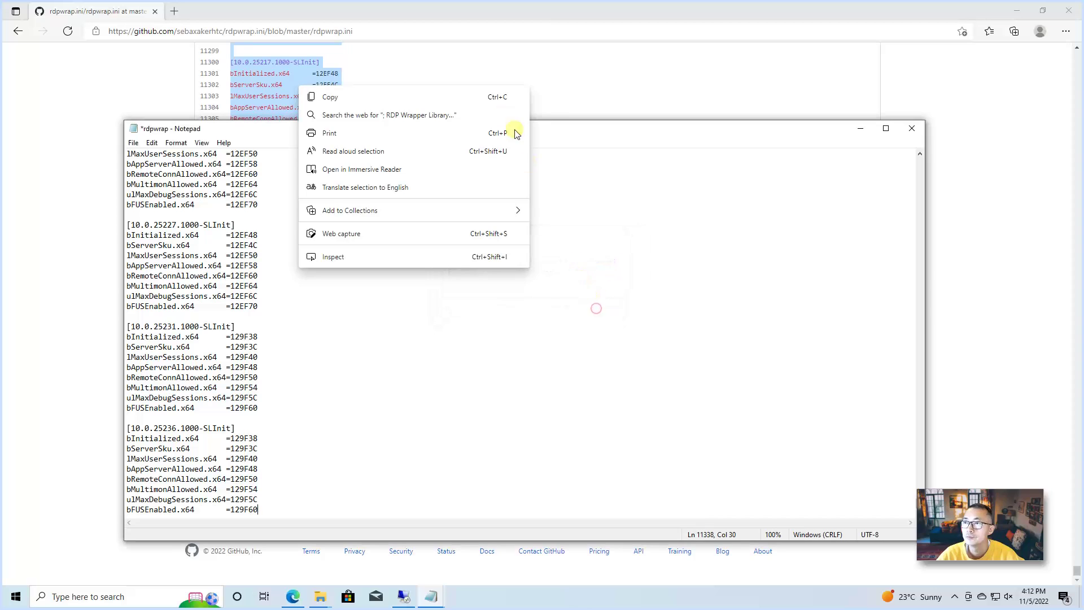
left_click(478, 77)
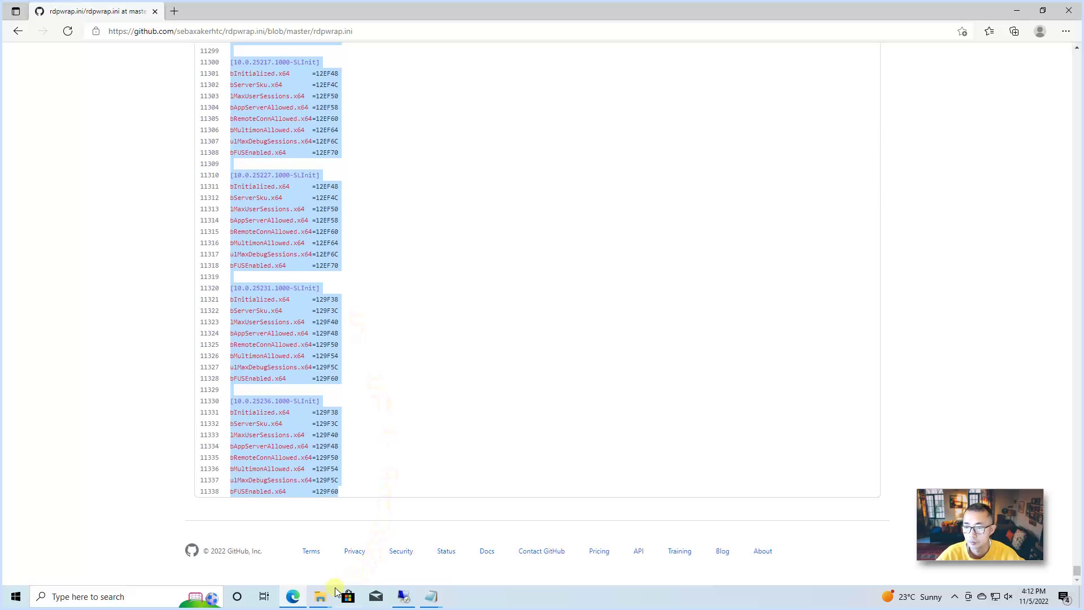
Step: Open Windows PowerShell as administrator from the RDP Wrapper folder and run notepad .\rdpwrap.ini
mouse_move(320, 594)
left_click(373, 572)
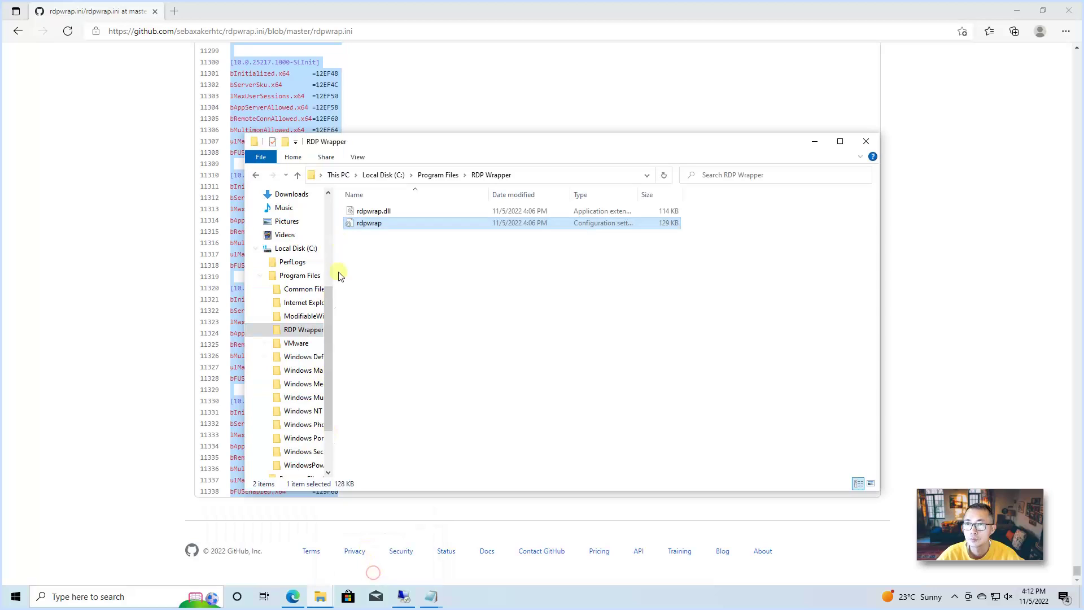
left_click(260, 156)
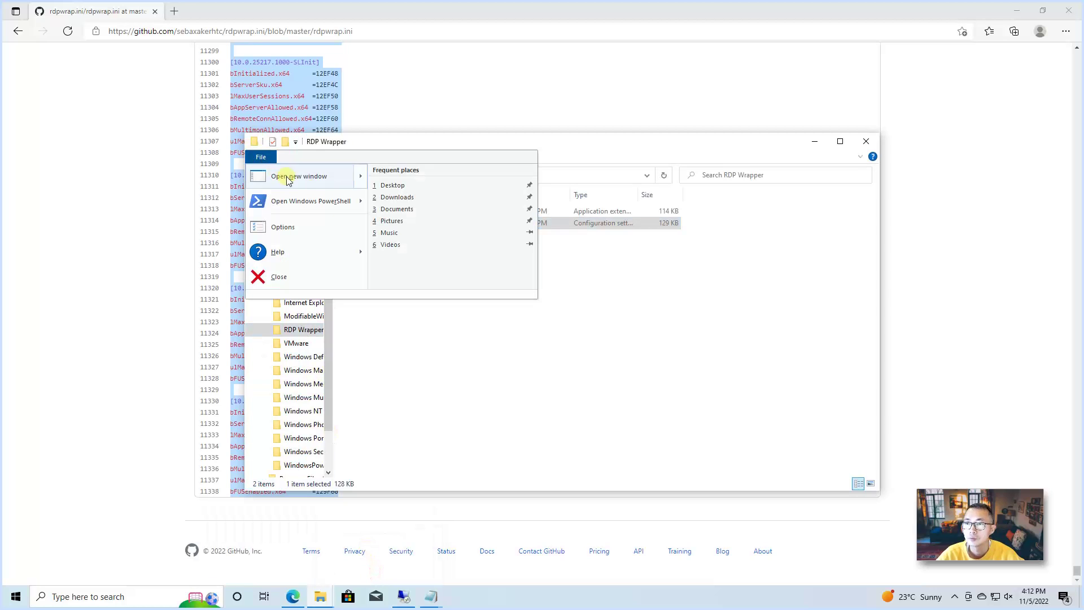
mouse_move(358, 203)
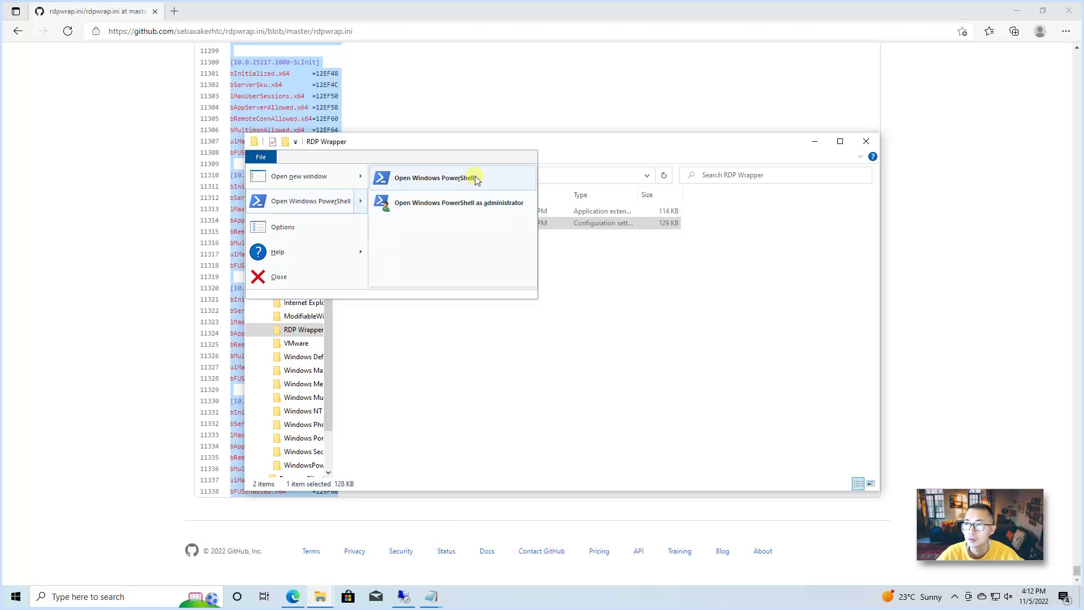
left_click(497, 210)
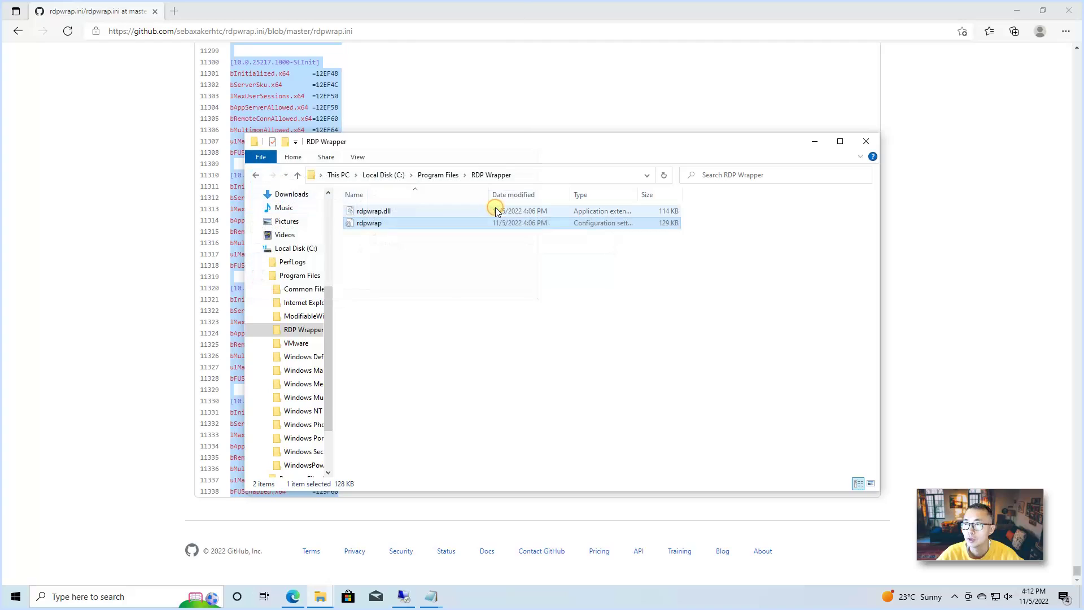
left_click(504, 371)
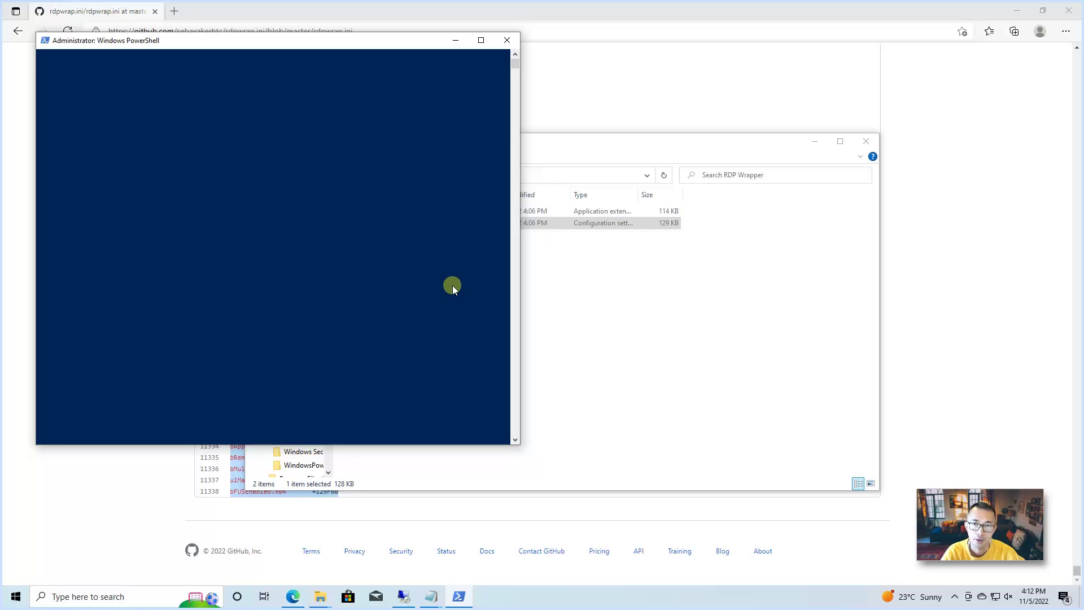
type("notepad .\rdpwrap.ini")
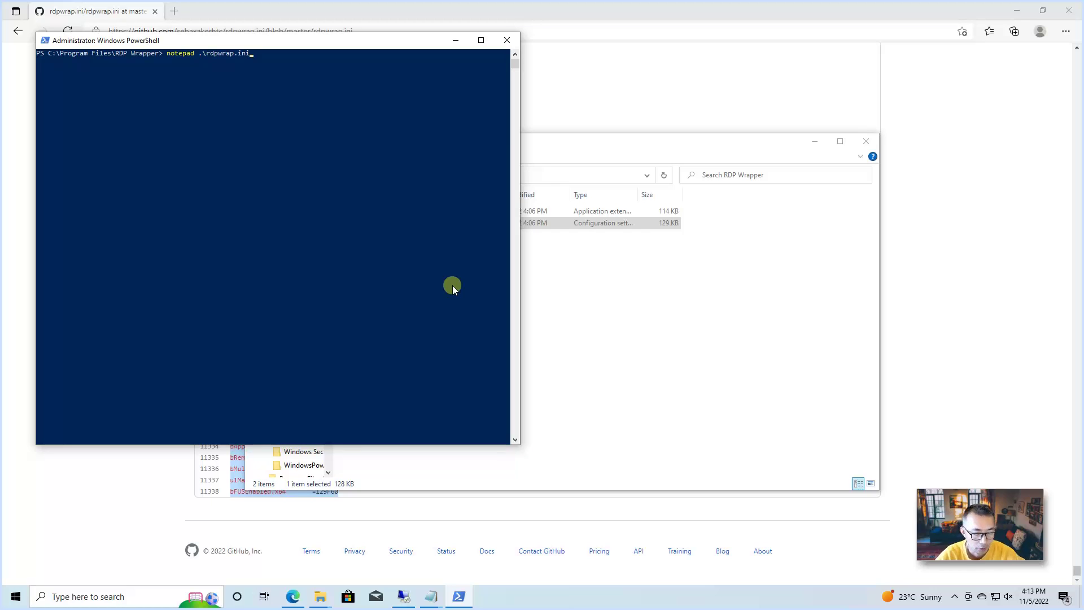
key("Return")
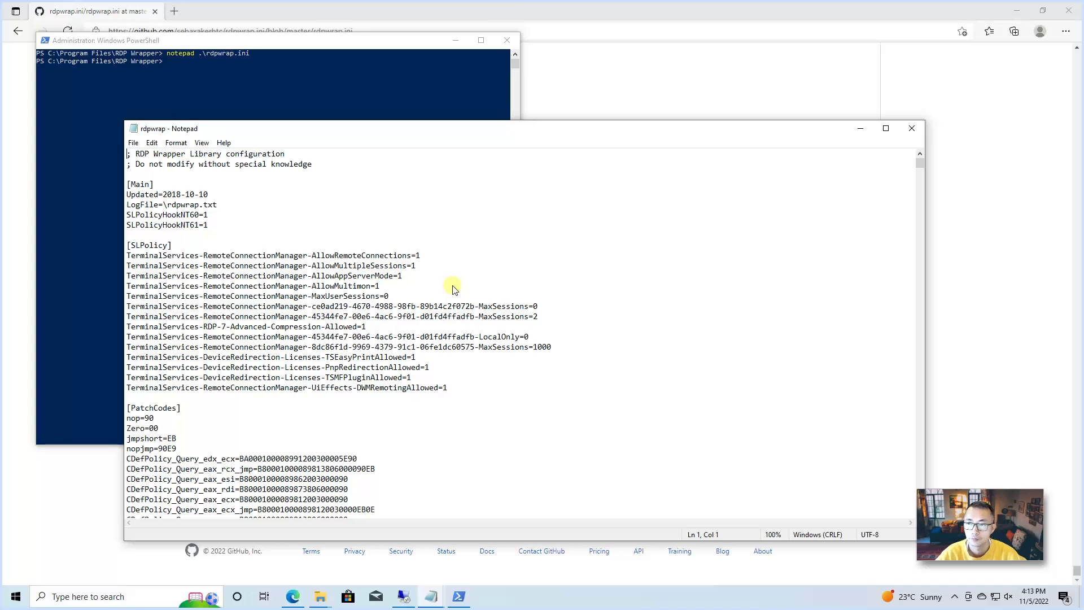
Step: Replace the entire contents of rdpwrap.ini with the copied text, save the file, and close Notepad, PowerShell and the RDP Wrapper folder
key("ctrl+a")
key("ctrl+v")
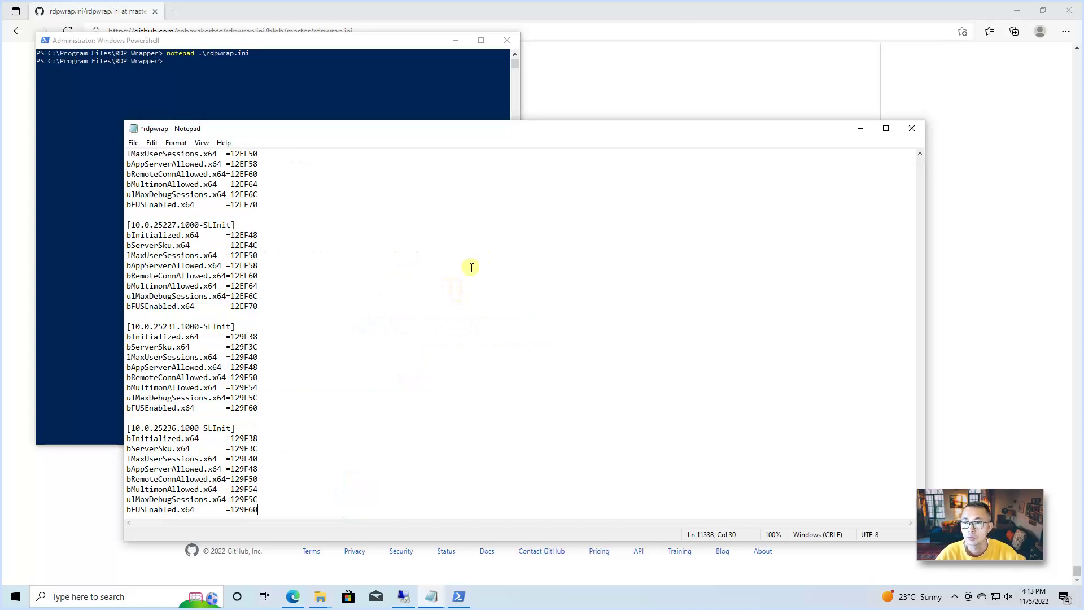
left_click(911, 128)
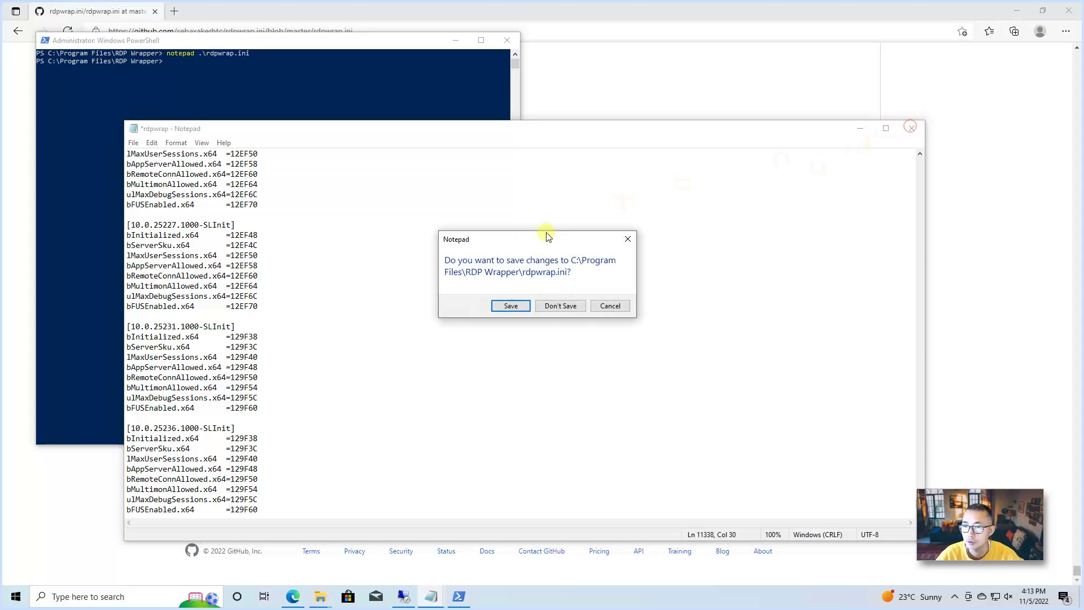
left_click(509, 304)
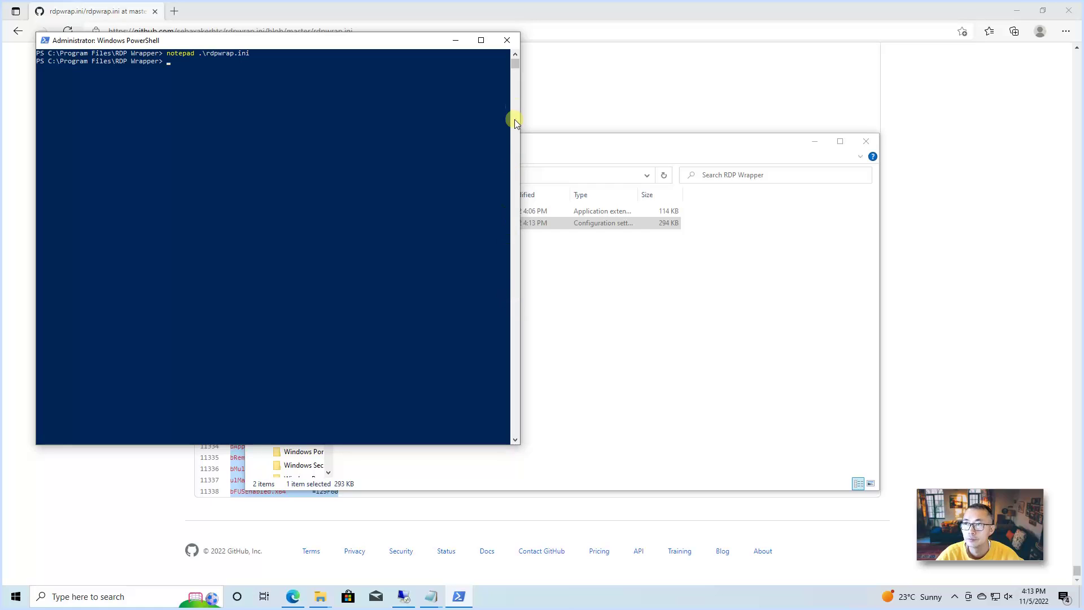
left_click(508, 40)
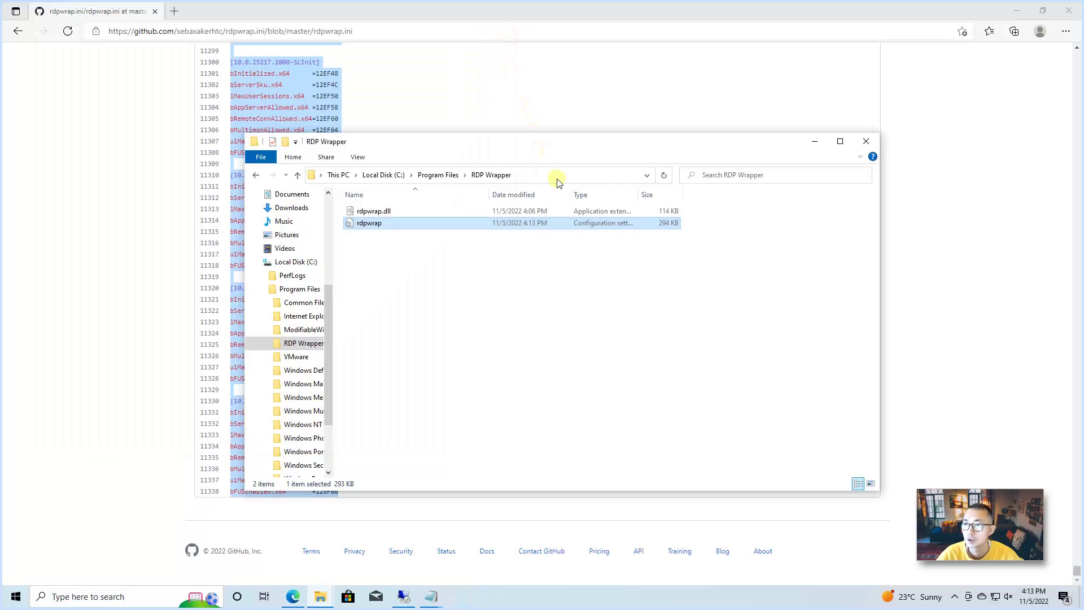
left_click(860, 145)
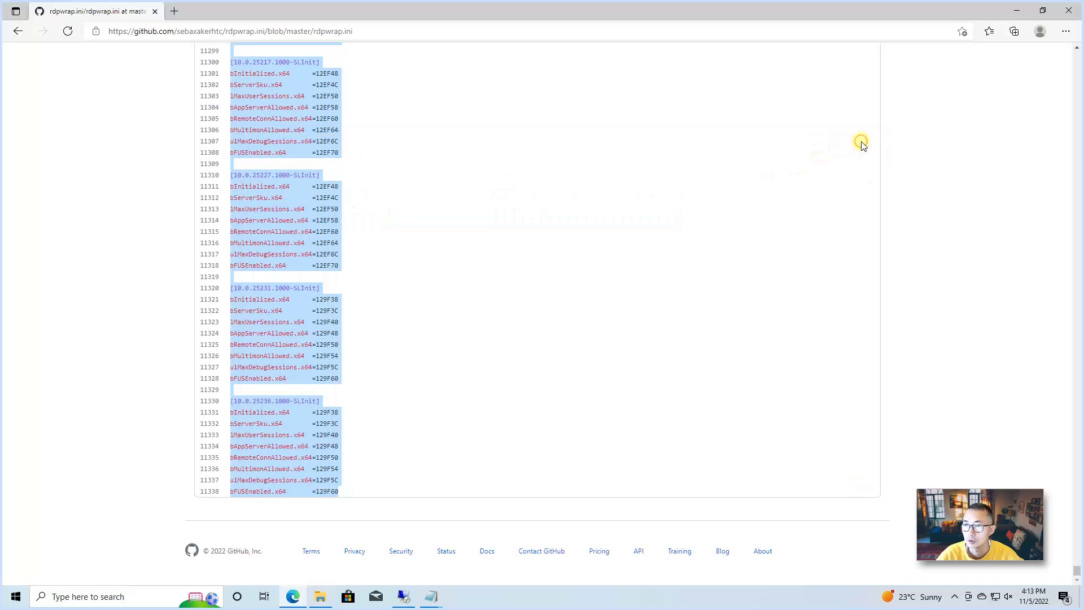
Step: Run RDPConf from the RDPWrap-v1.6.2 folder with elevation allowed, examine the wrapper, service and listener states, and close it
left_click(396, 221)
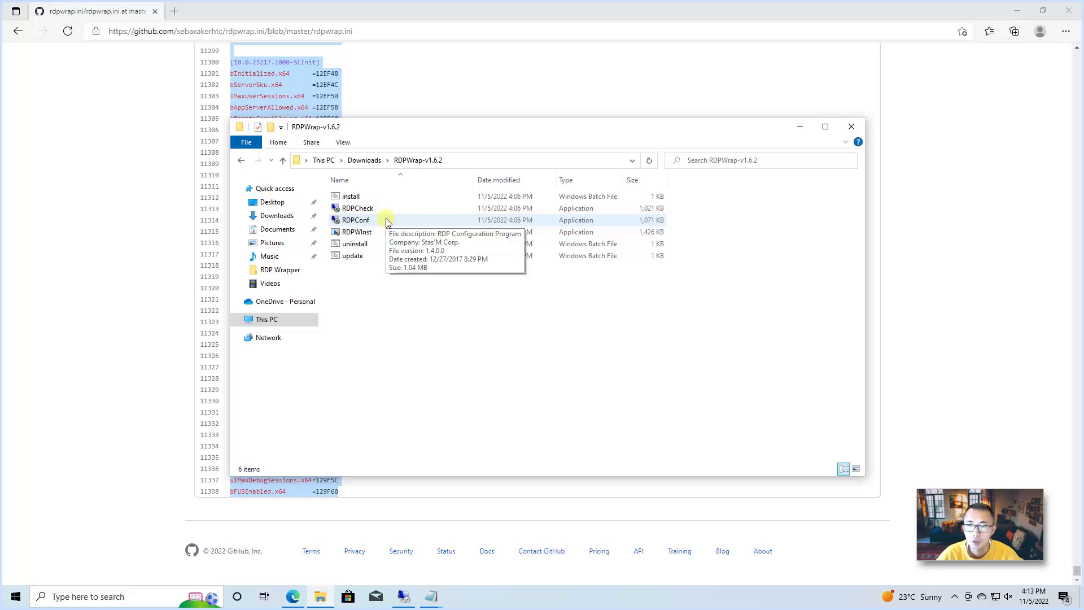
double_click(387, 220)
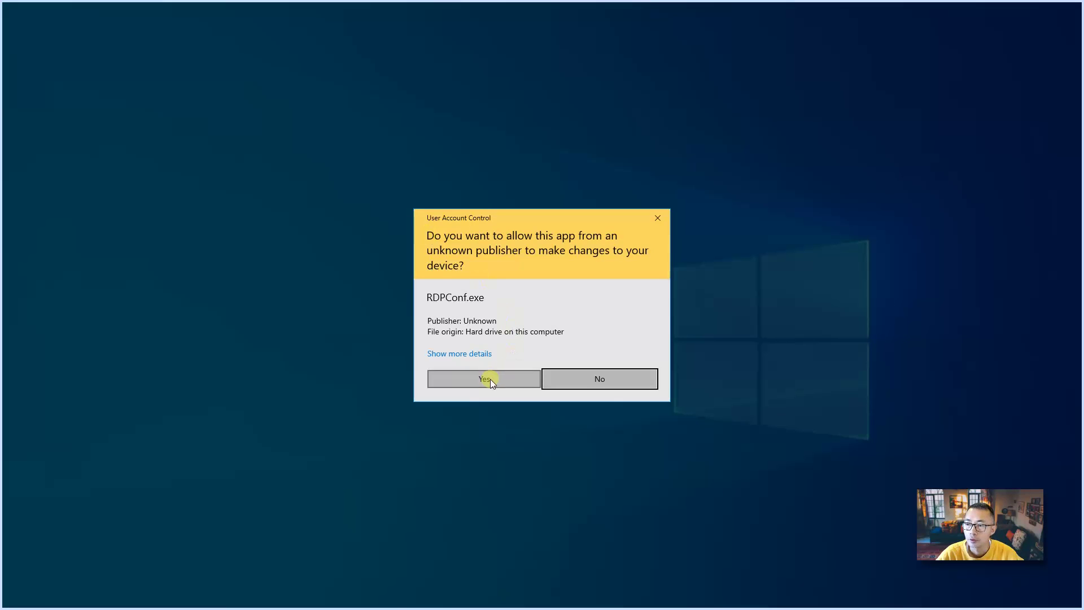
left_click(490, 380)
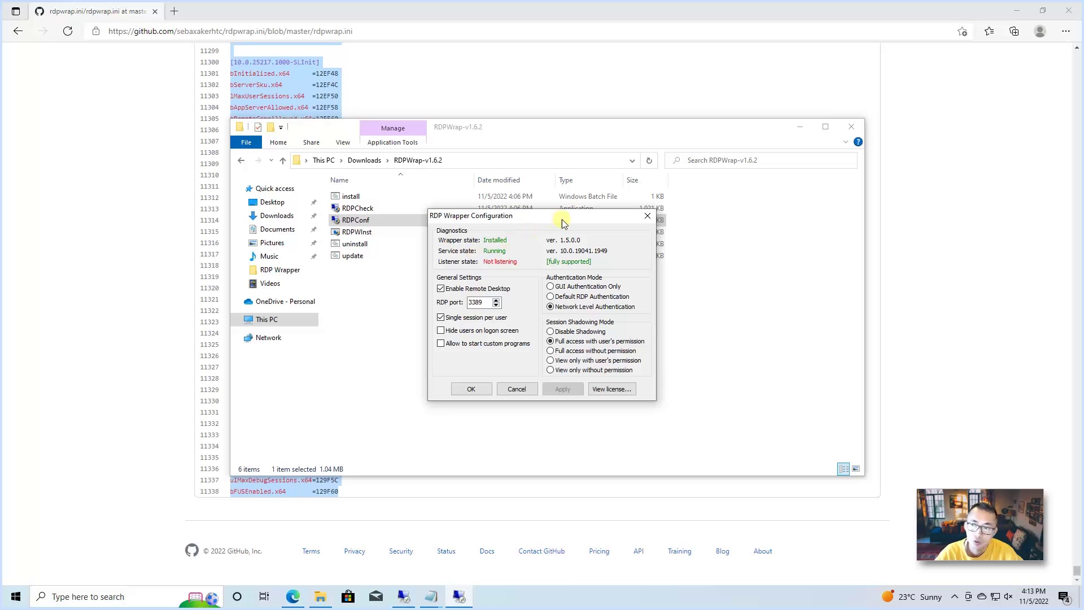
left_click(647, 218)
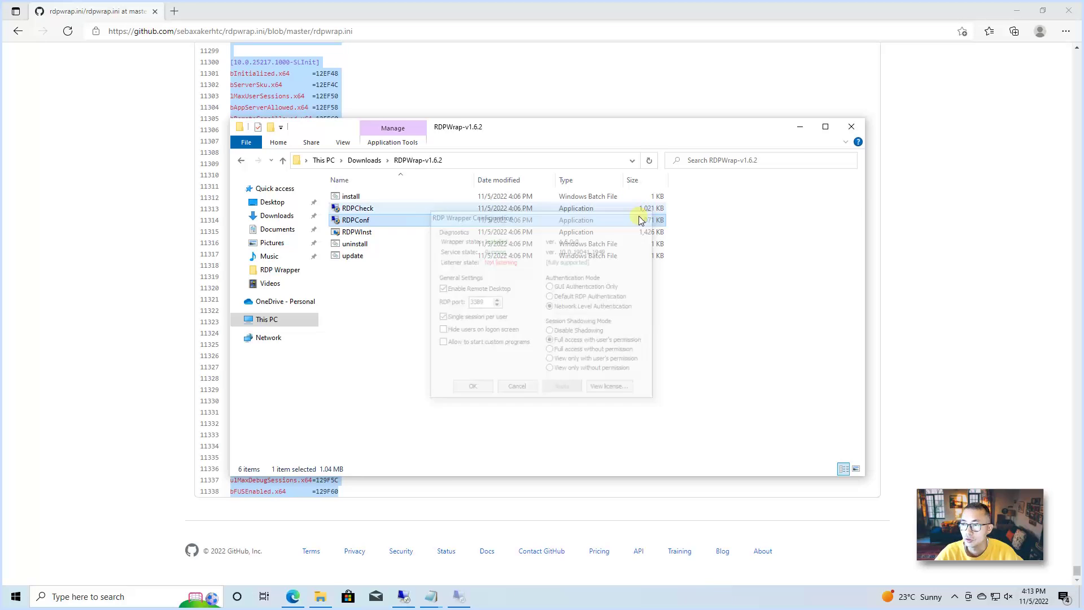
Step: Launch a Command Prompt window by running cmd
right_click(15, 596)
left_click(80, 538)
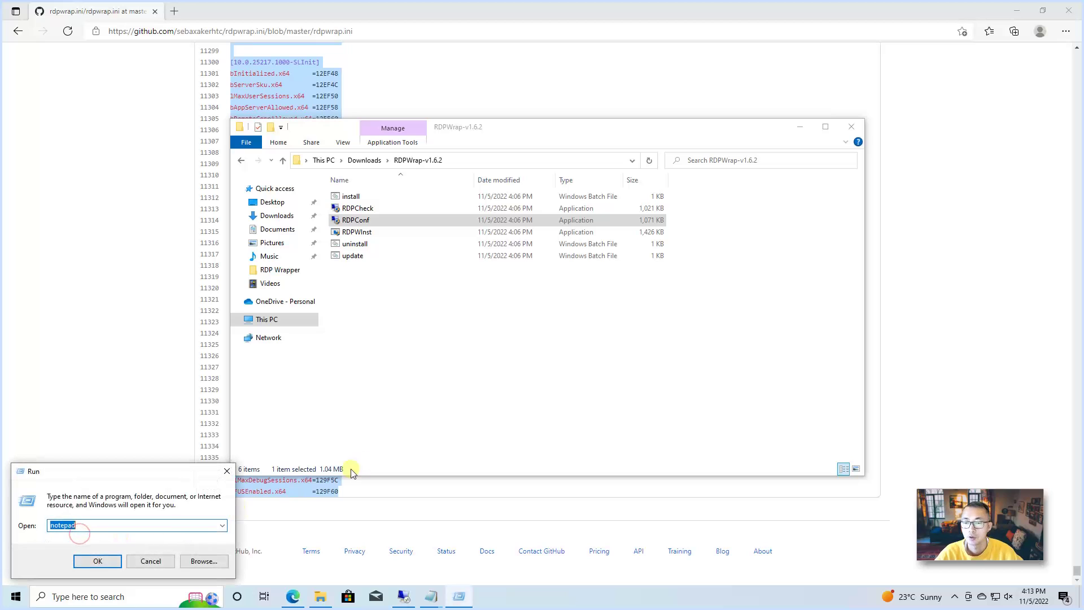
type("cmd")
key("Return")
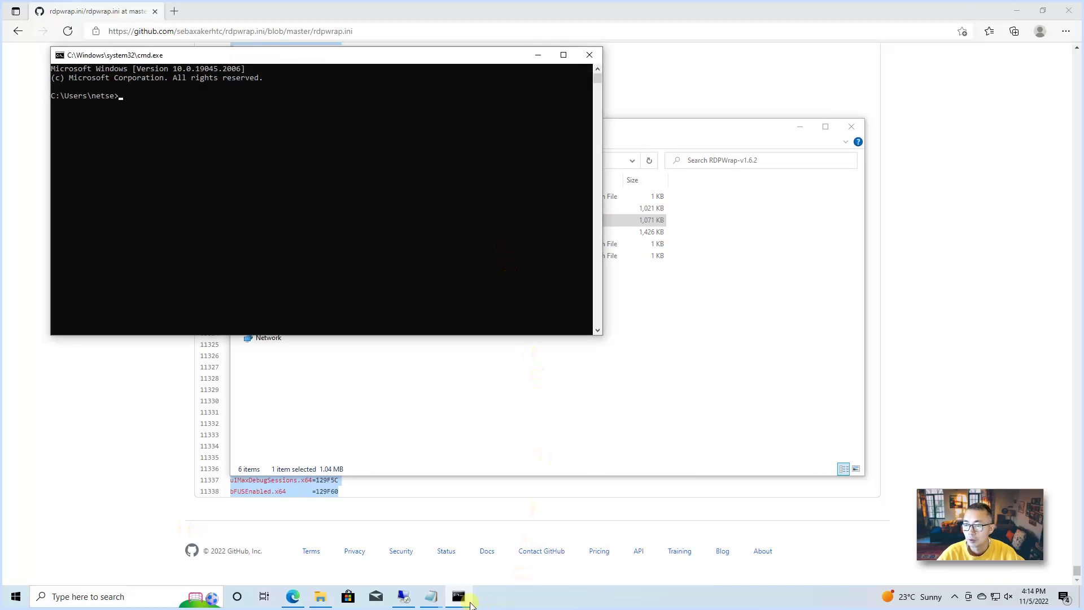
Step: Open a second Command Prompt as administrator and stop Remote Desktop Services with net stop termservice
right_click(468, 600)
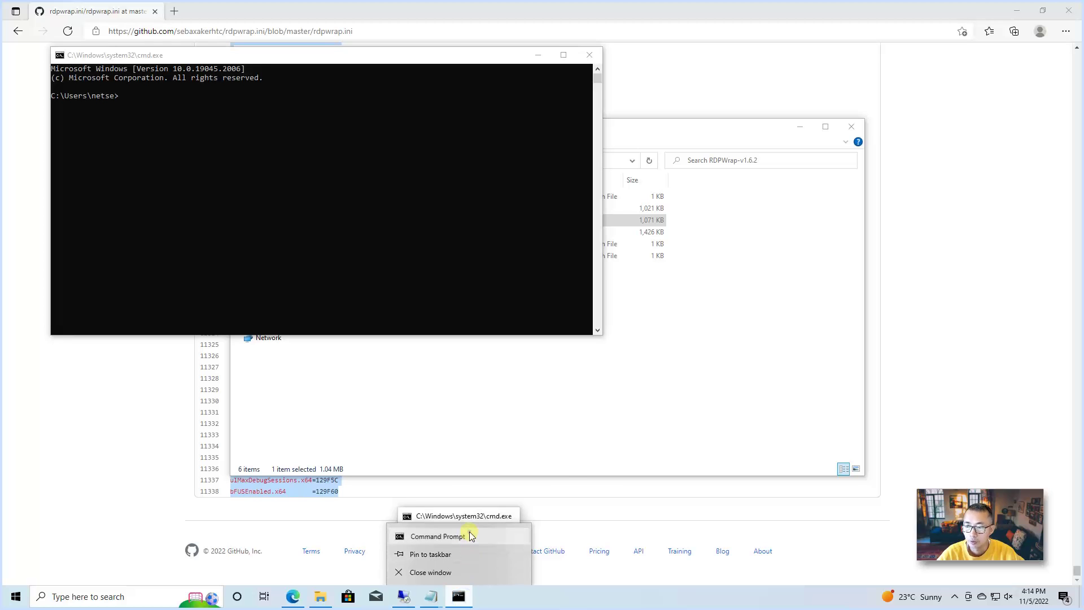
right_click(469, 536)
left_click(546, 461)
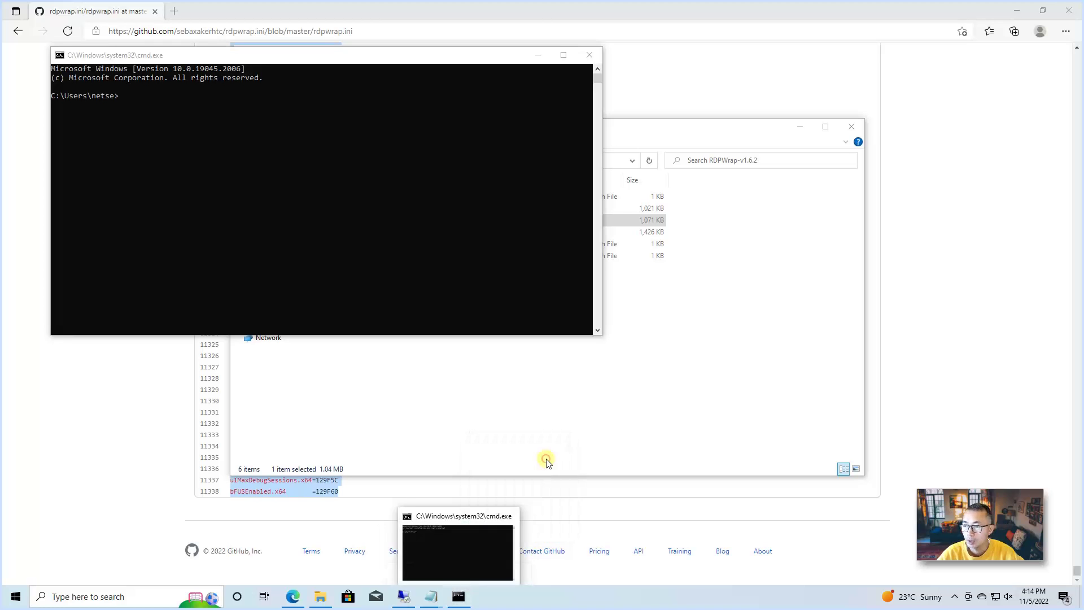
left_click(467, 364)
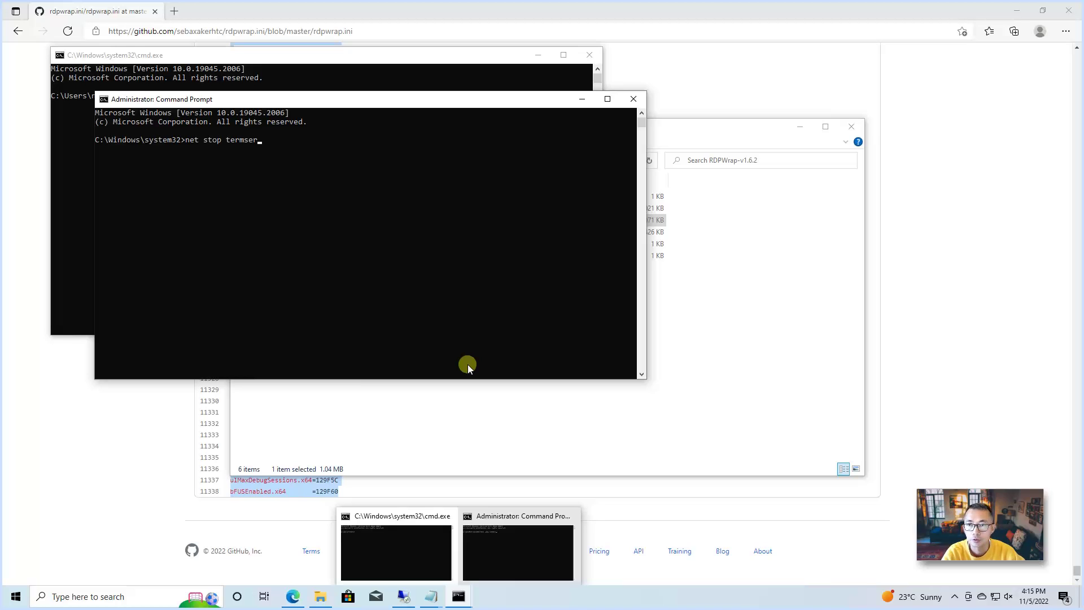
type("net stop termservice")
key("Return")
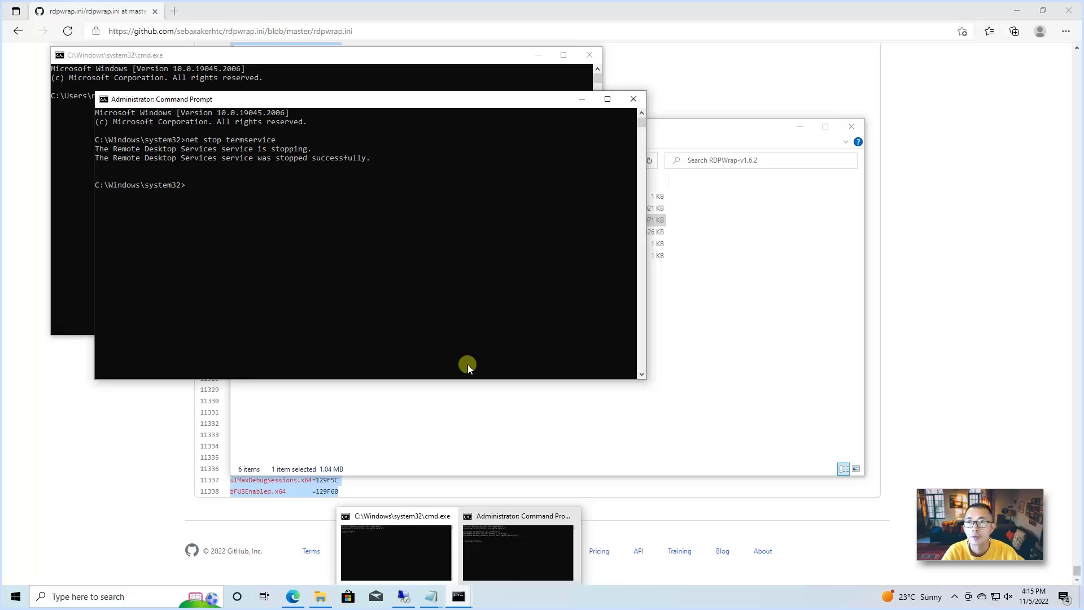
Step: Start Remote Desktop Services in the administrator Command Prompt with net start termservice
key("Up")
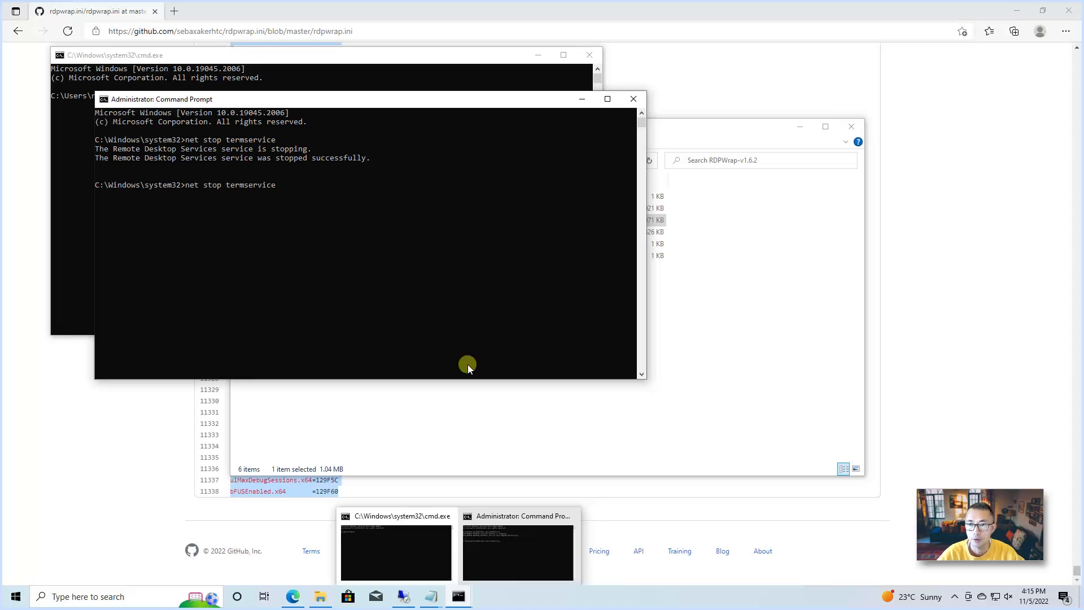
key("BackSpace")
key("BackSpace")
type("art")
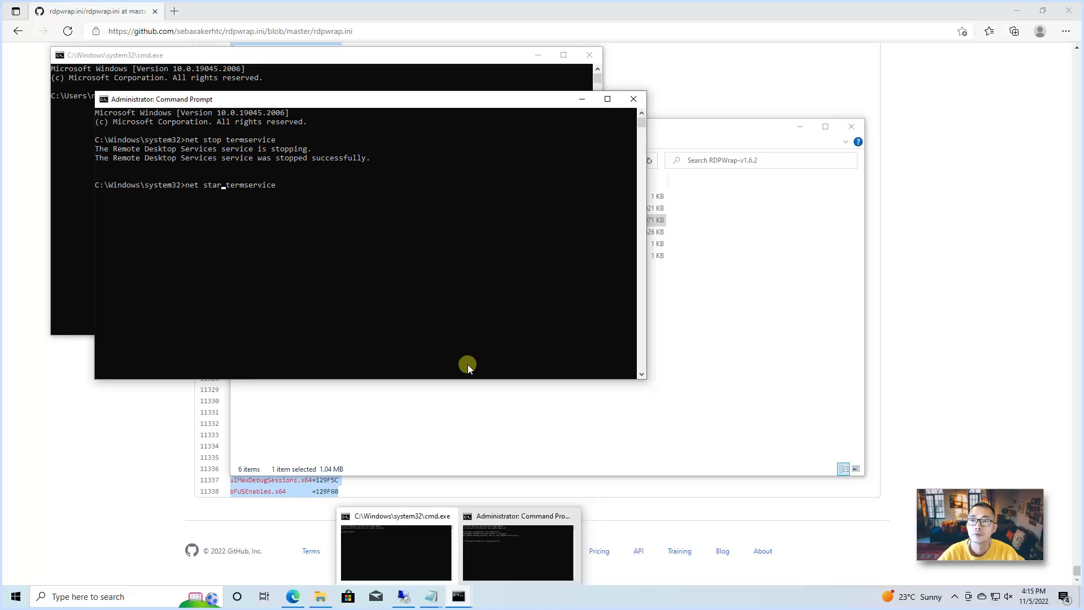
key("Return")
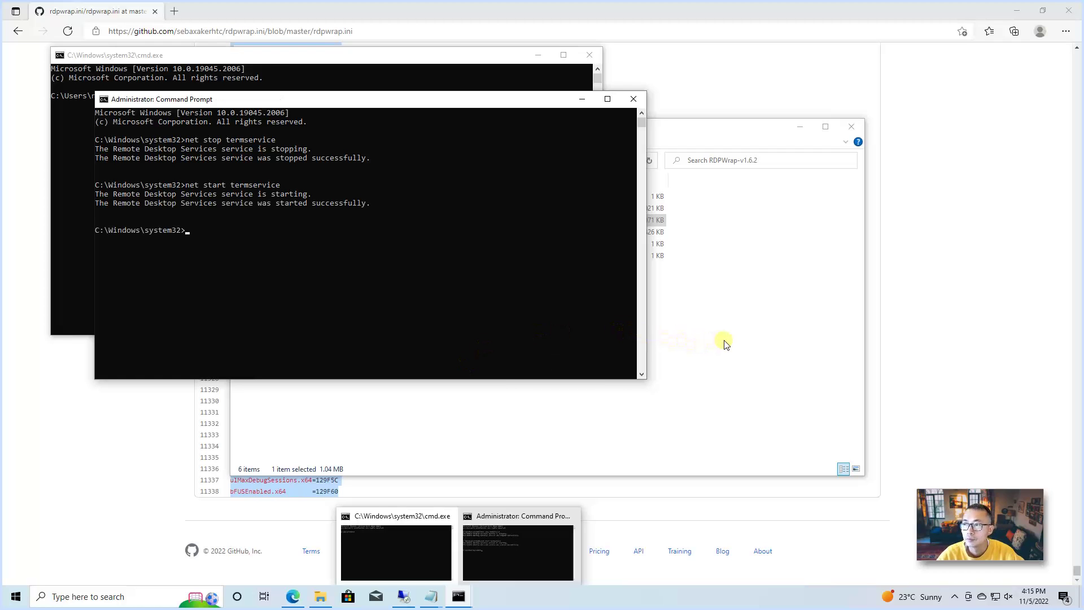
Step: Run RDPConf with elevation allowed to check the wrapper, service and listener states, close it, and run RDPCheck elevated
left_click(725, 343)
left_click(413, 225)
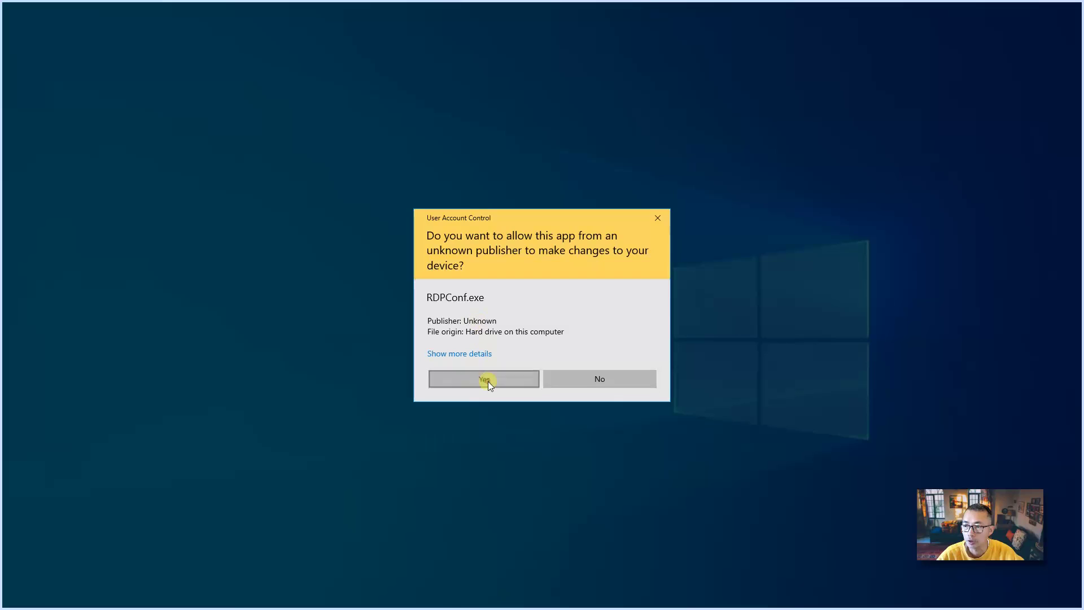
left_click(488, 381)
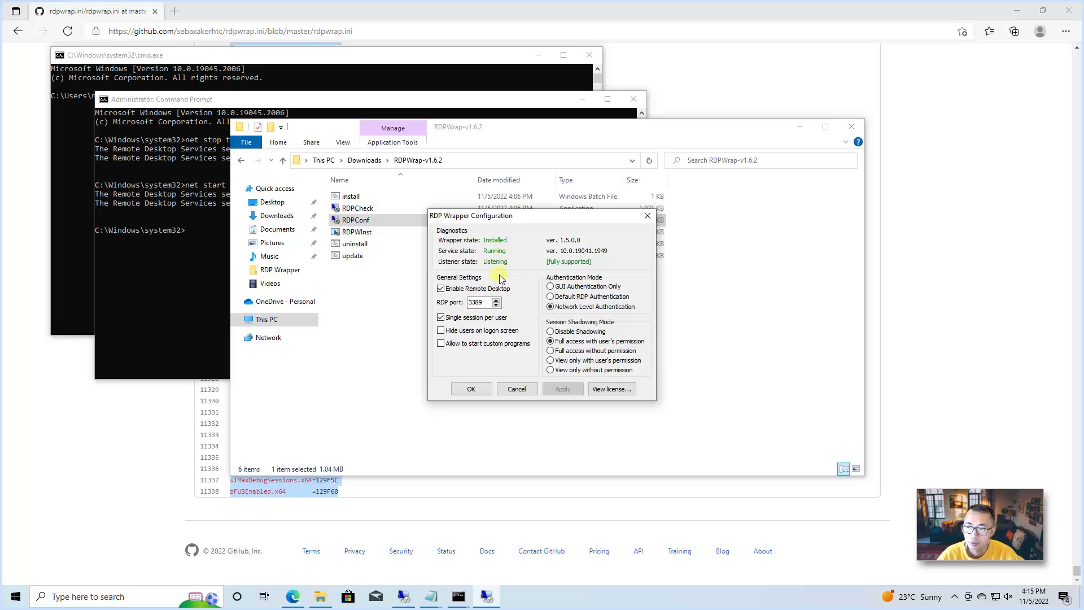
left_click(511, 389)
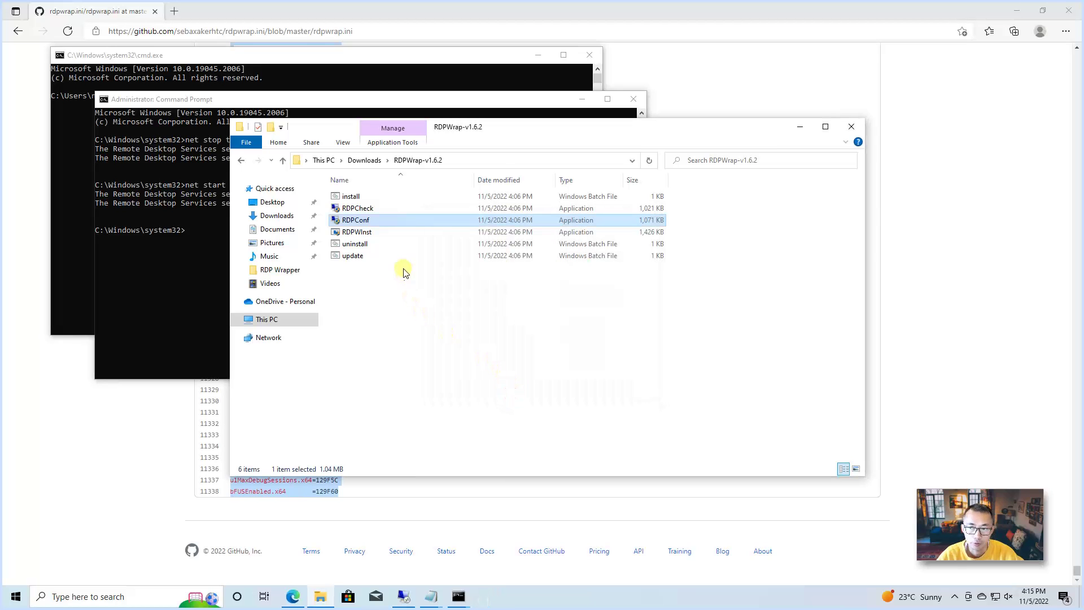
double_click(398, 209)
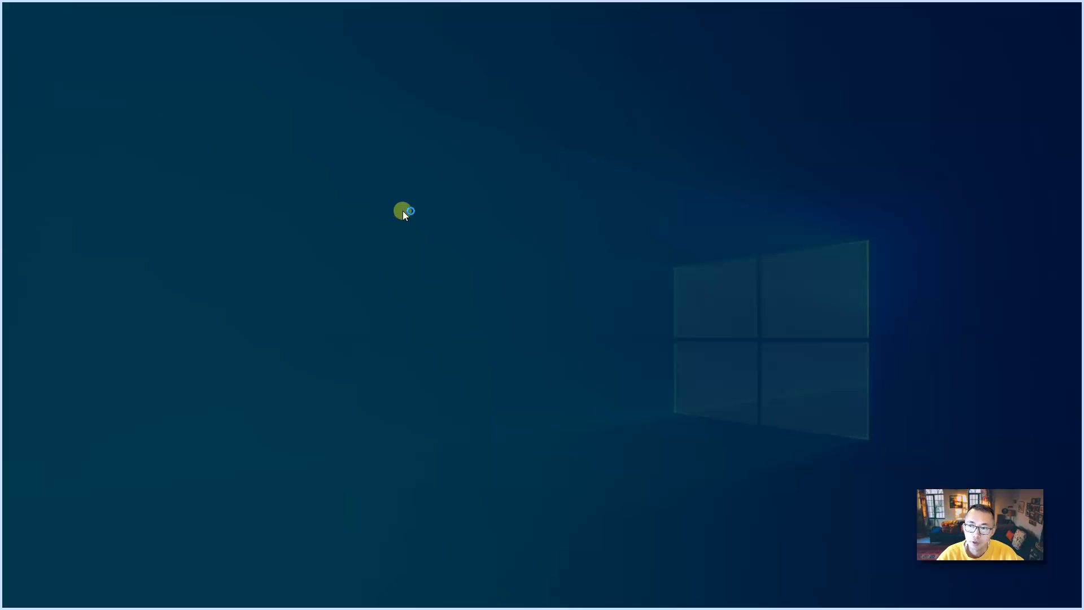
left_click(486, 382)
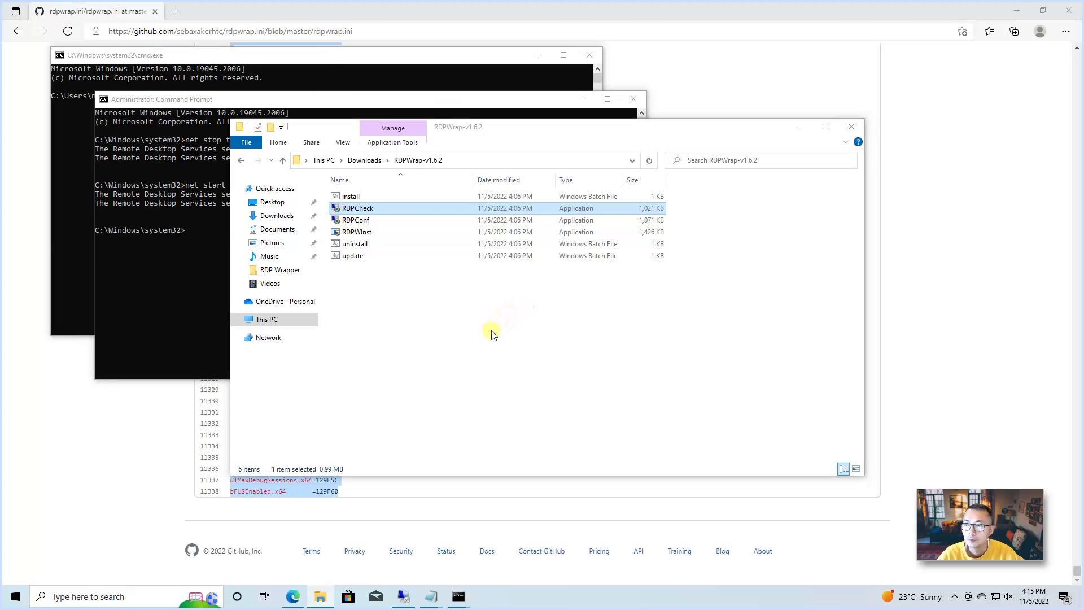
Step: Launch Remote Desktop Connection by running mstsc in the non-administrator Command Prompt and start a connection to 127.0.0.1
left_click(267, 235)
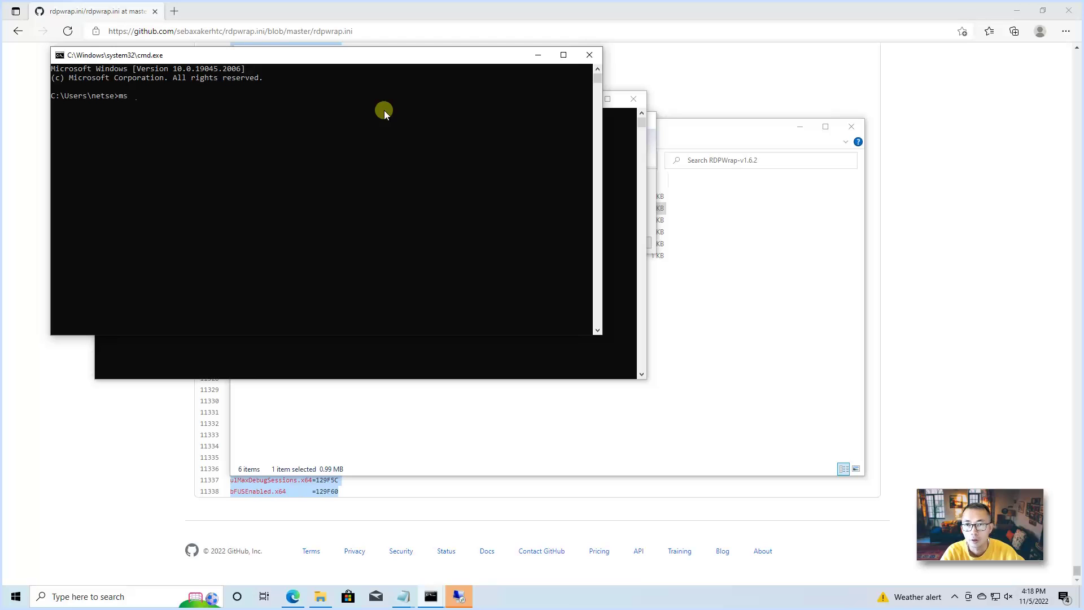
key("Return")
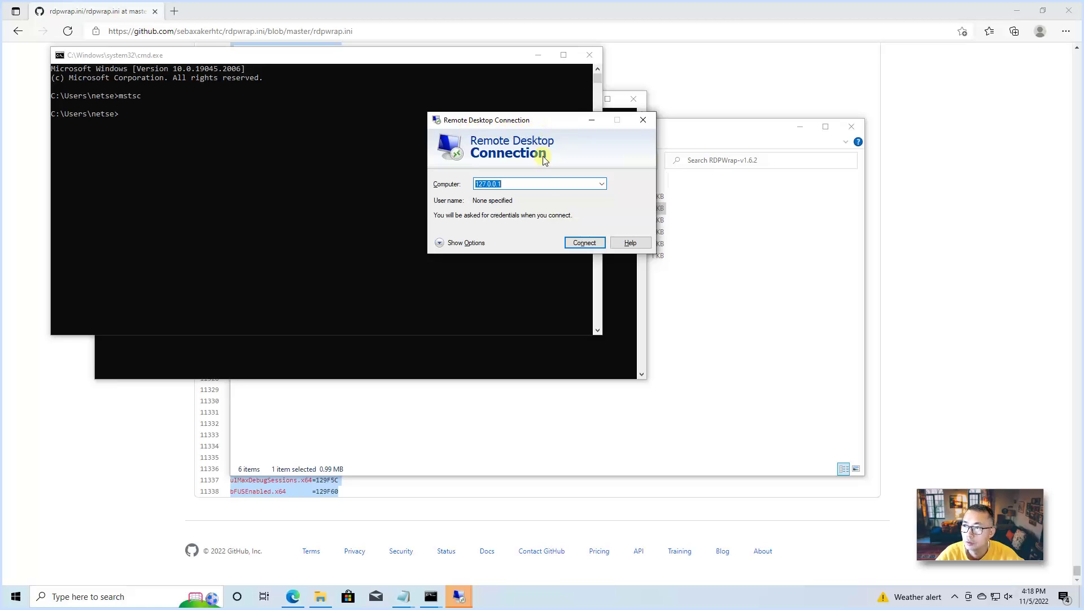
left_click(584, 246)
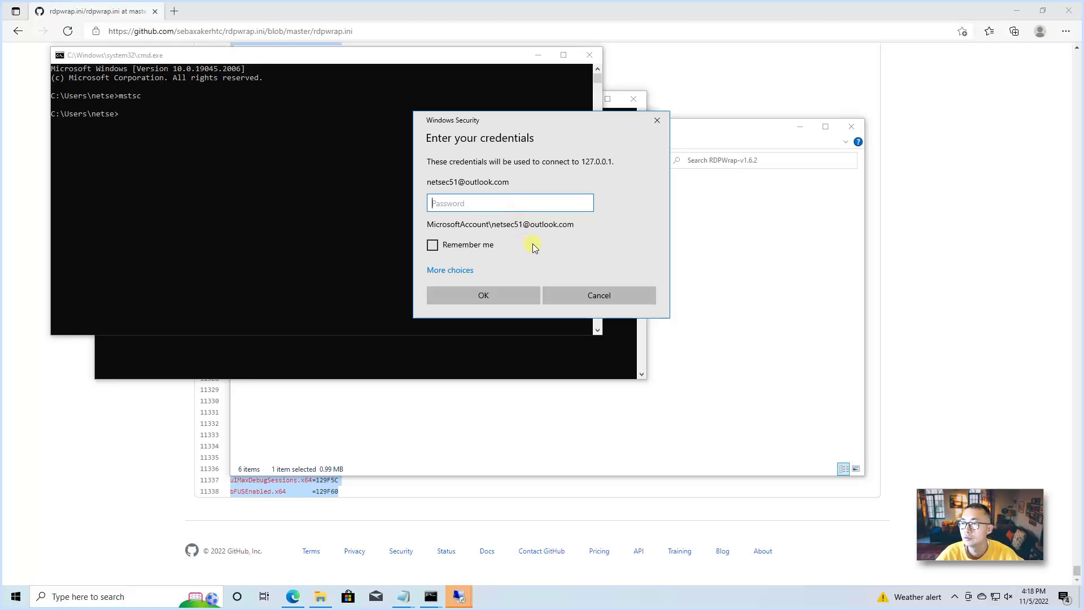
Step: Switch to Edge and go back from the rdpwrap.ini file through the visited GitHub pages to the stascorp/rdpwrap repository
left_click(302, 595)
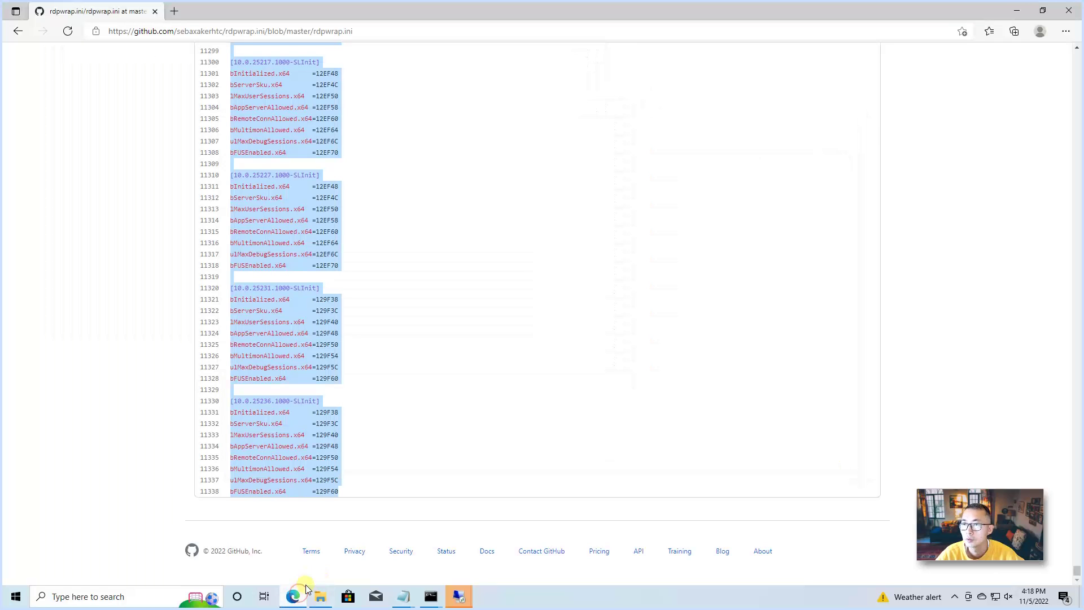
left_click(18, 31)
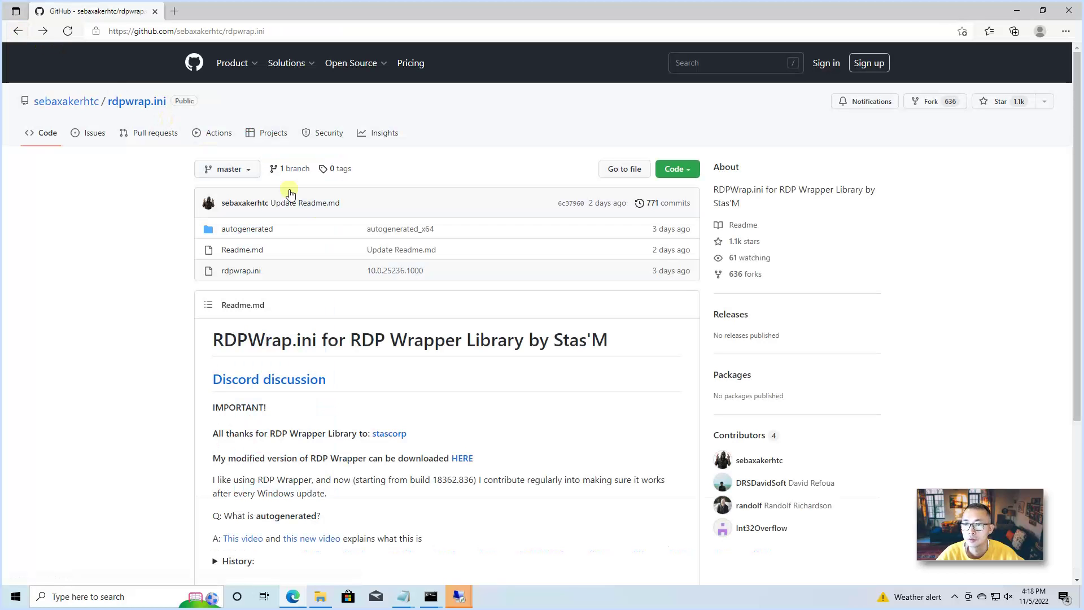
scroll(453, 382, "down", 4)
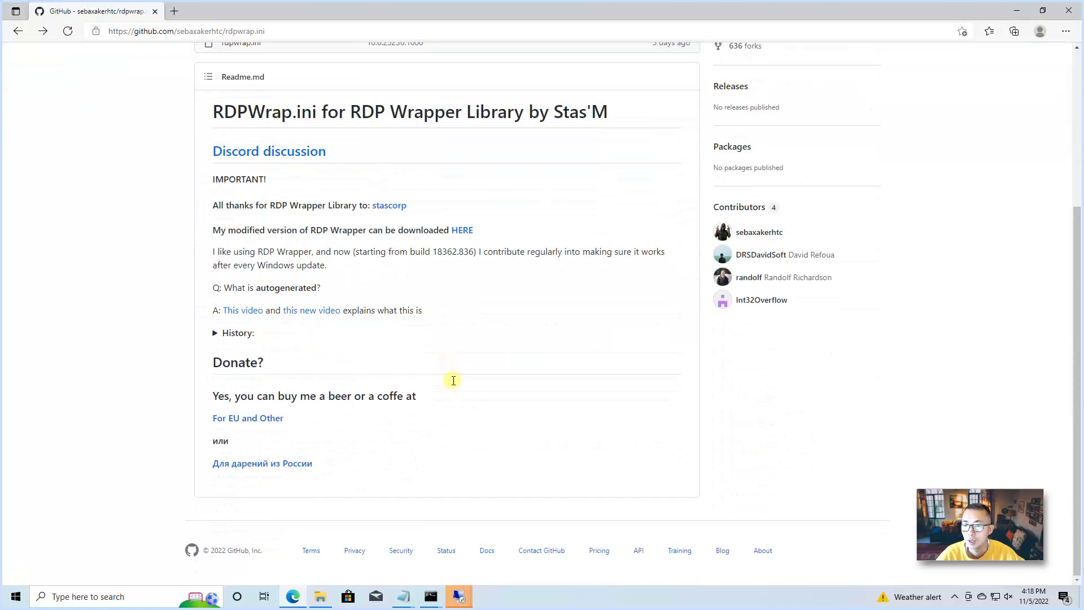
scroll(454, 380, "up", 3)
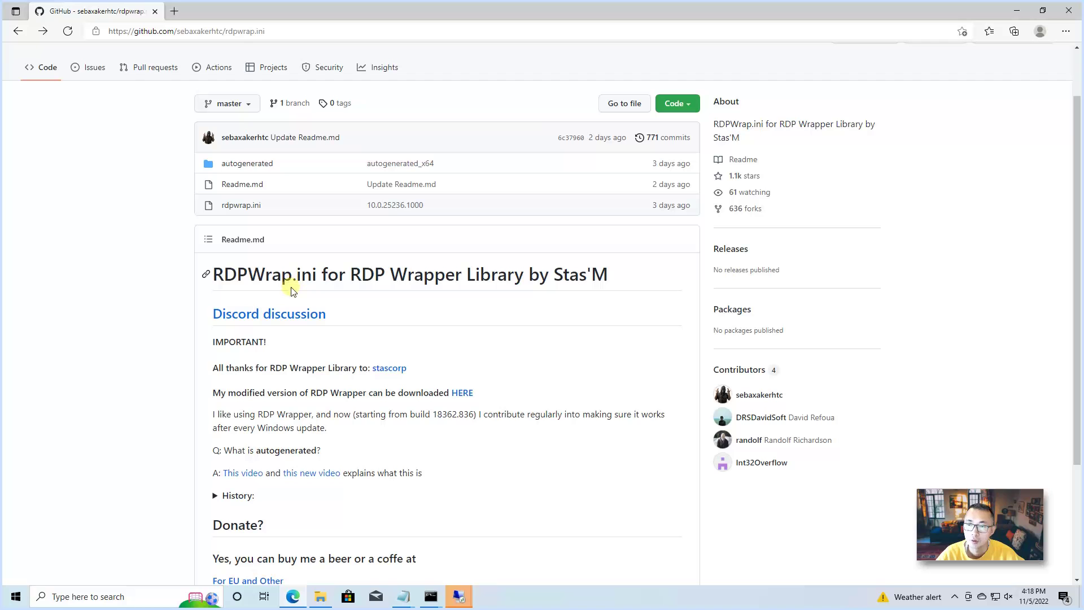
left_click(16, 32)
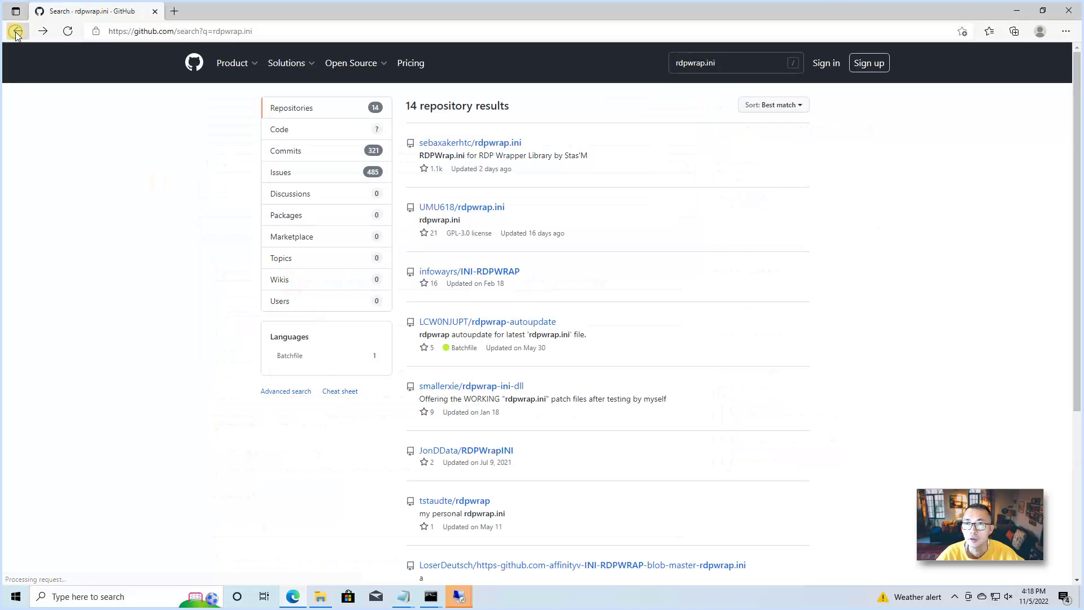
left_click(16, 32)
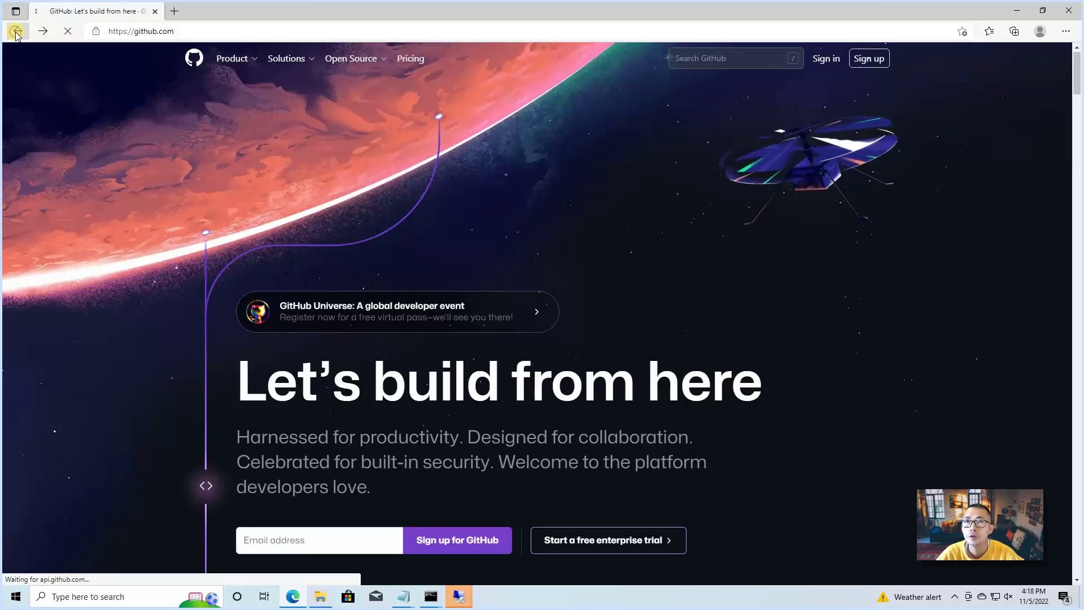
left_click(16, 32)
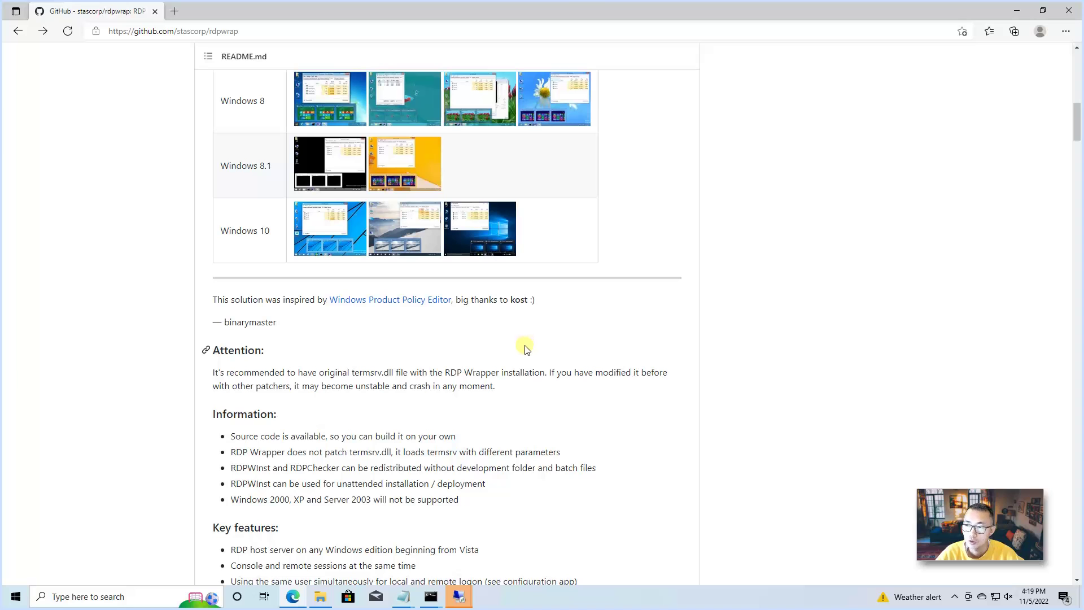
Step: Examine the Key features list in the stascorp/rdpwrap README, highlighting the concurrent-session and same-user lines and then the whole section
scroll(525, 349, "down", 1)
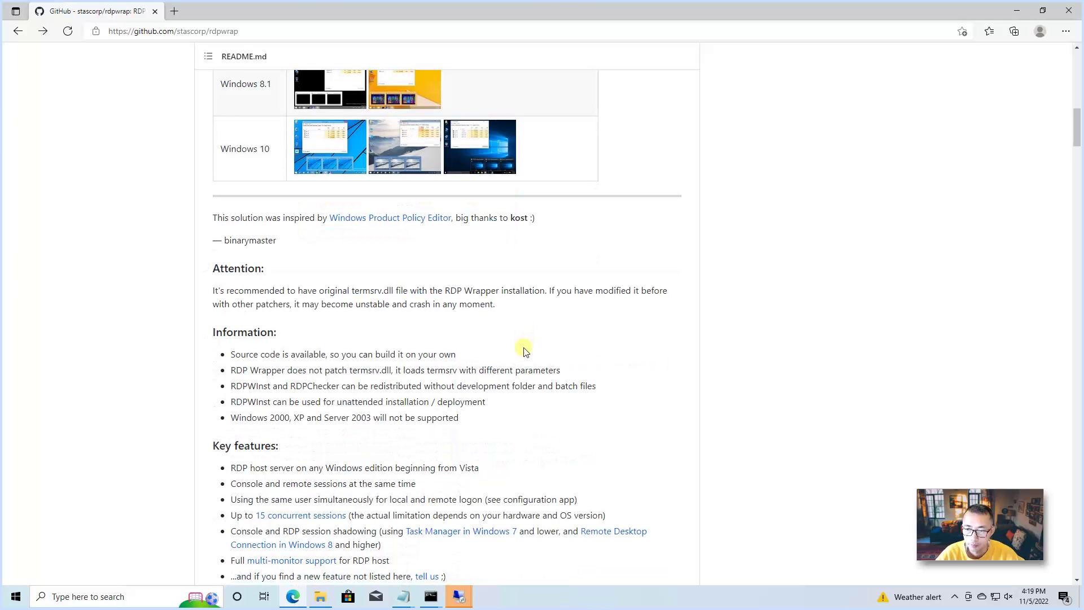
scroll(525, 350, "down", 2)
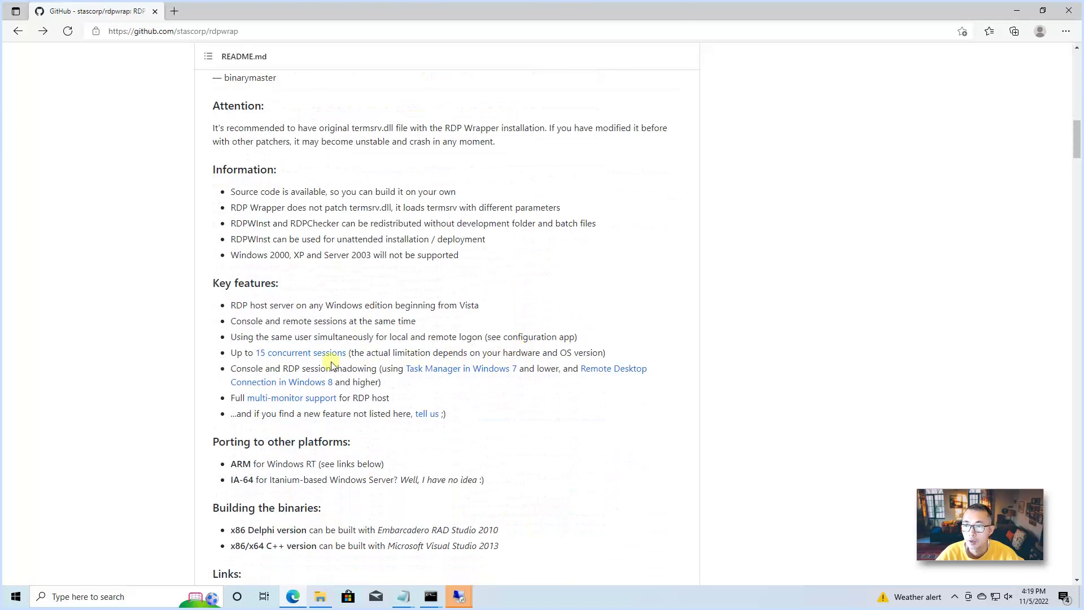
left_click(228, 352)
left_click_drag(243, 355, 617, 353)
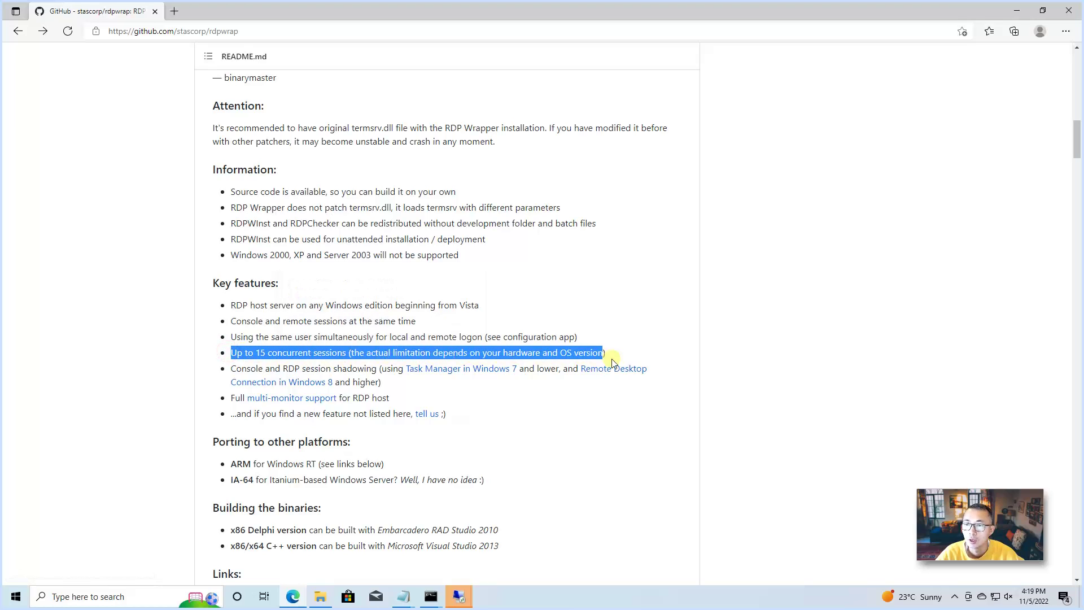
left_click(386, 358)
left_click_drag(393, 355, 480, 357)
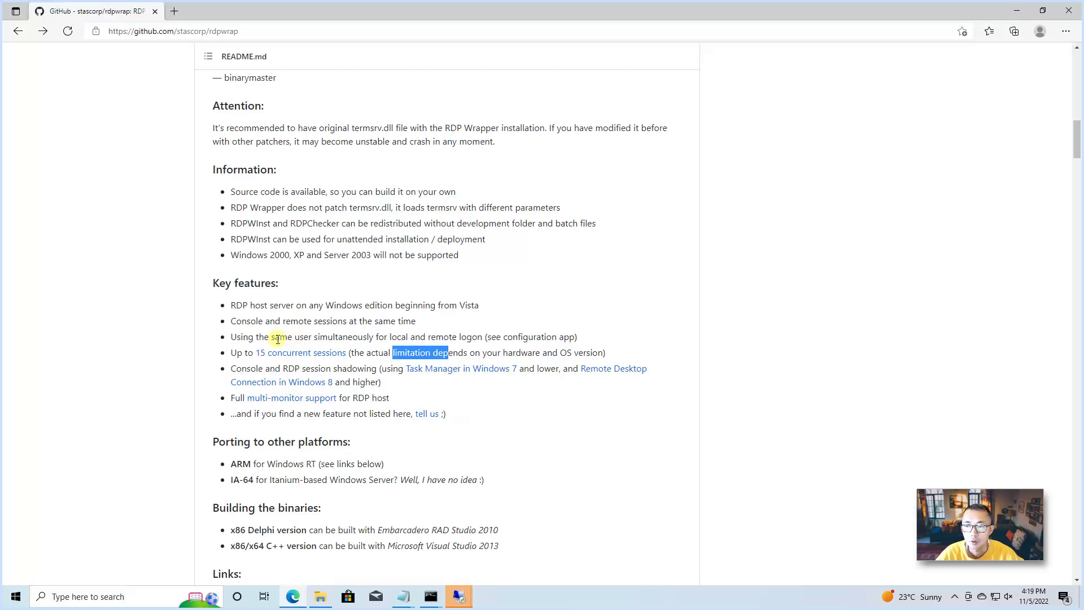
left_click_drag(293, 338, 381, 338)
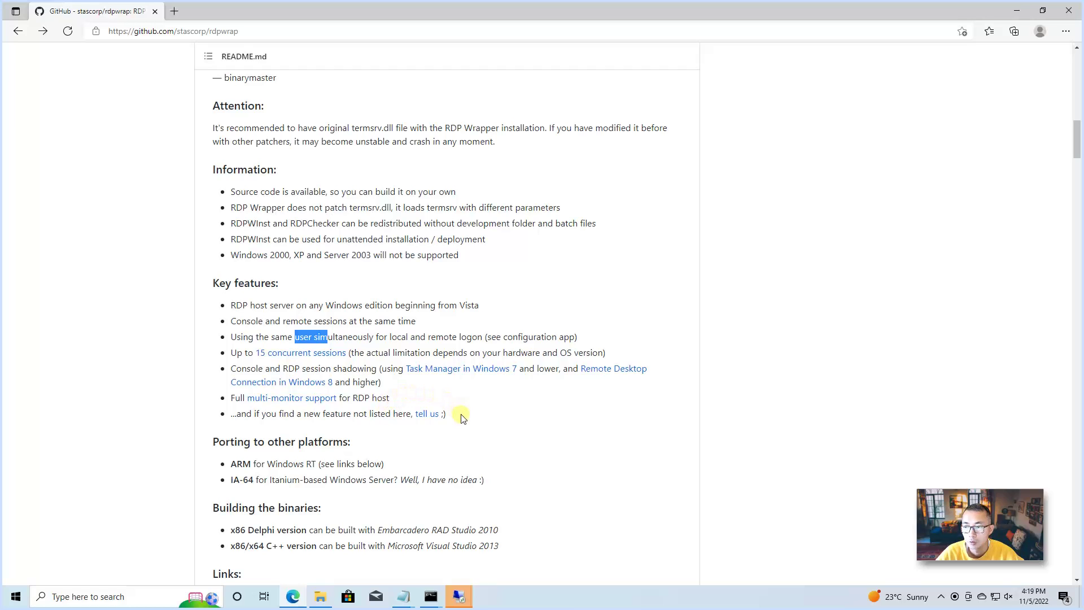
left_click_drag(460, 417, 214, 283)
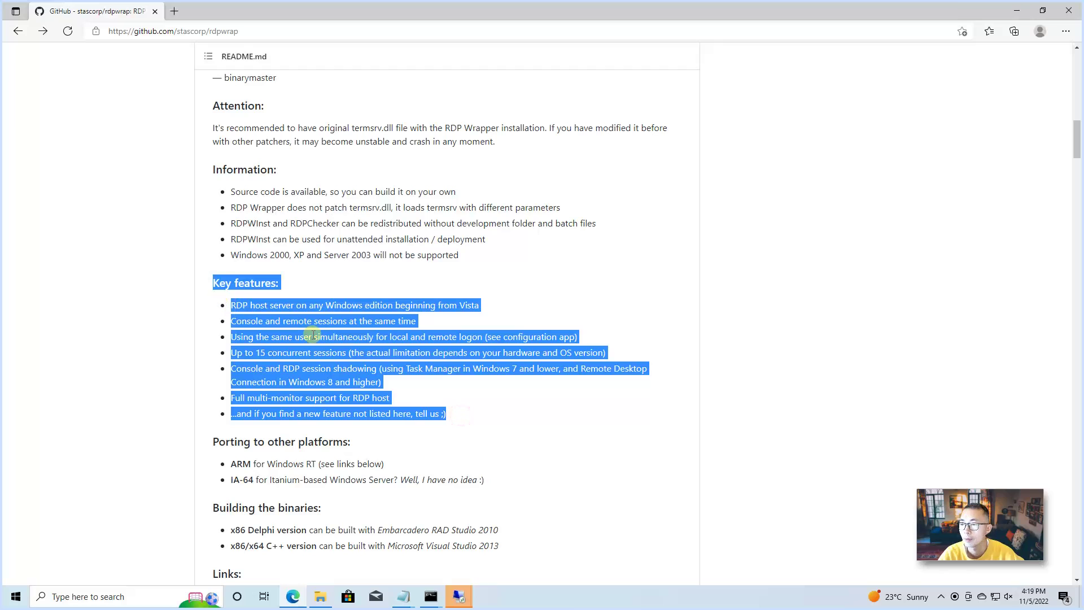